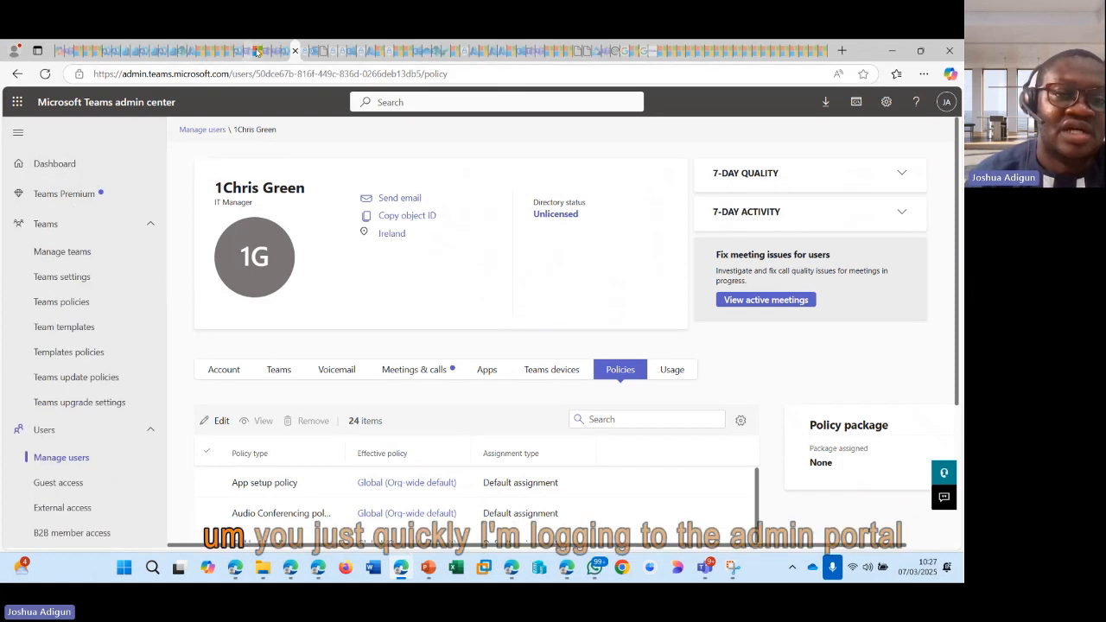
mouse_move(285, 49)
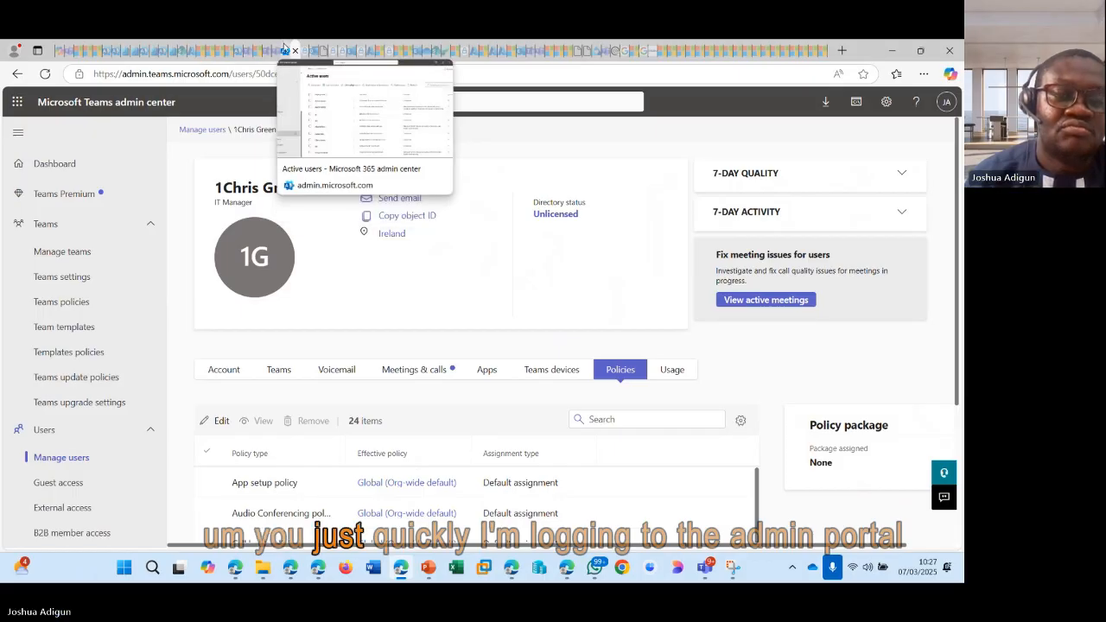
left_click(285, 49)
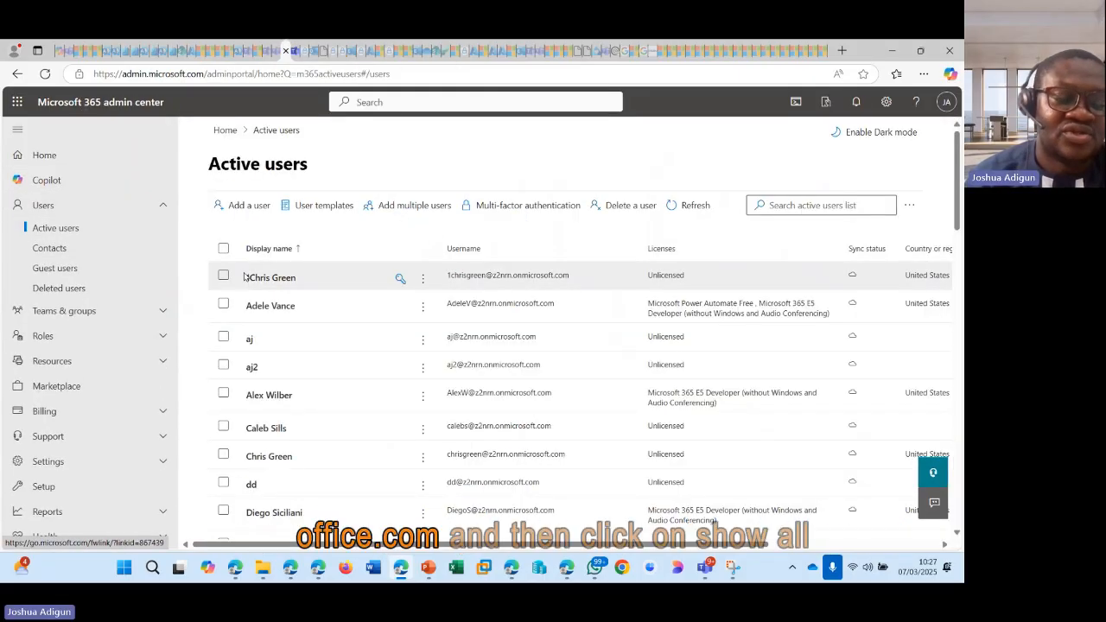
scroll(74, 329, "down", 4)
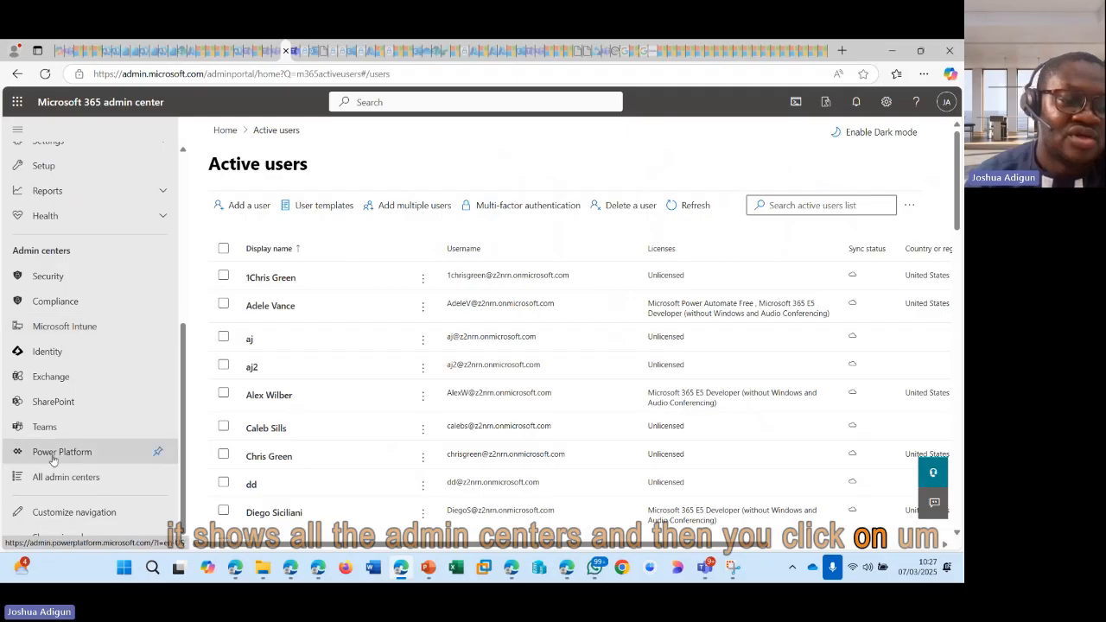
left_click(294, 50)
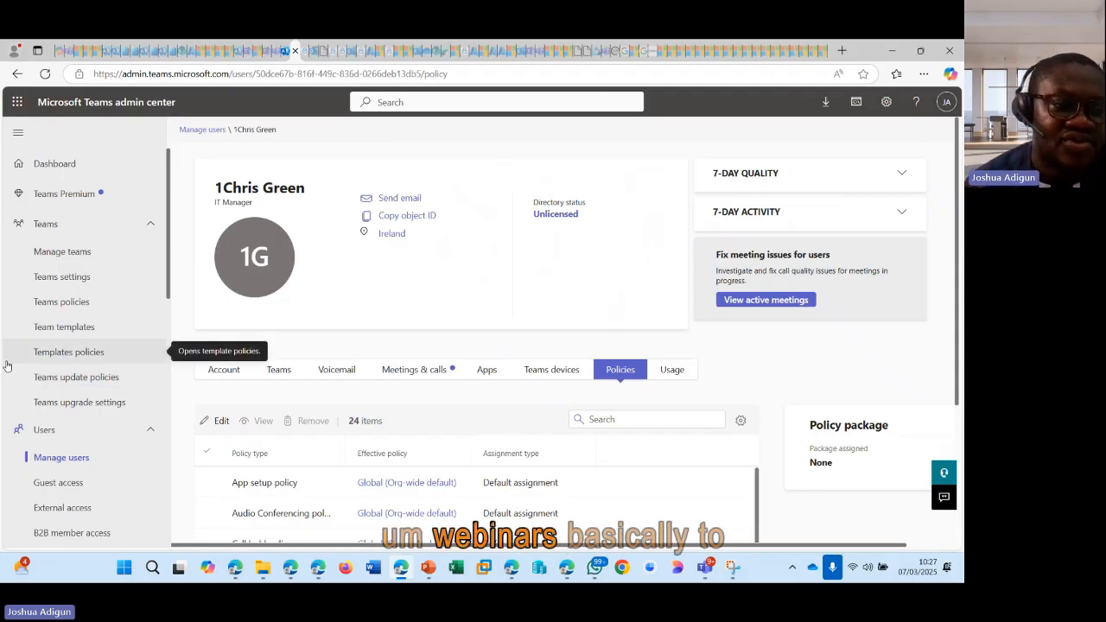
Step: Open the Events policies page under Meetings in the Teams admin center navigation
scroll(87, 354, "down", 1)
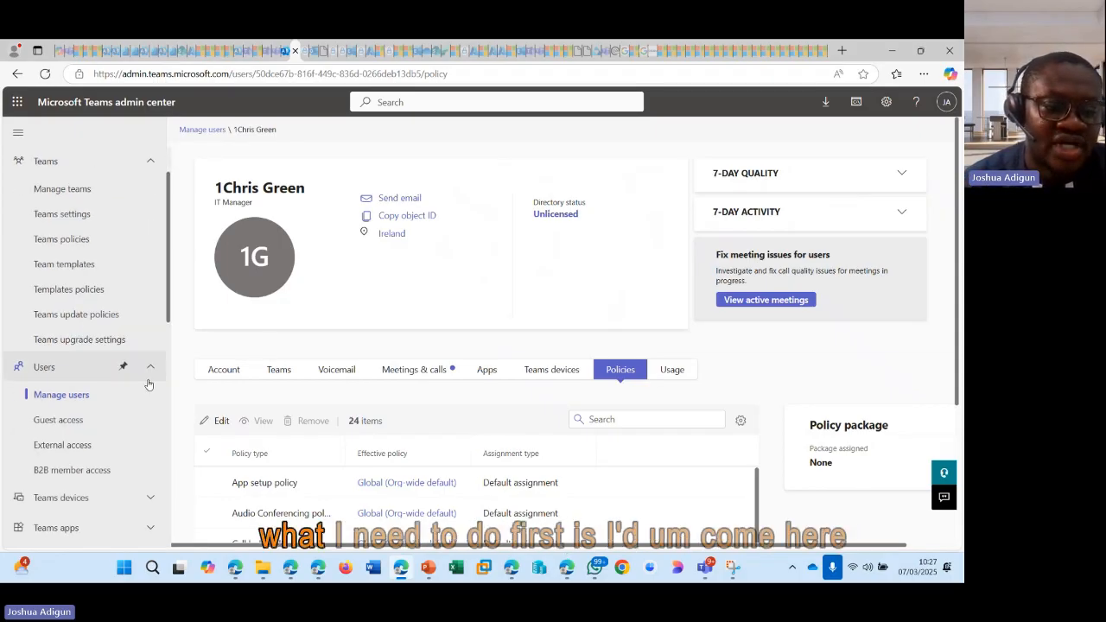
left_click(150, 370)
scroll(153, 226, "up", 1)
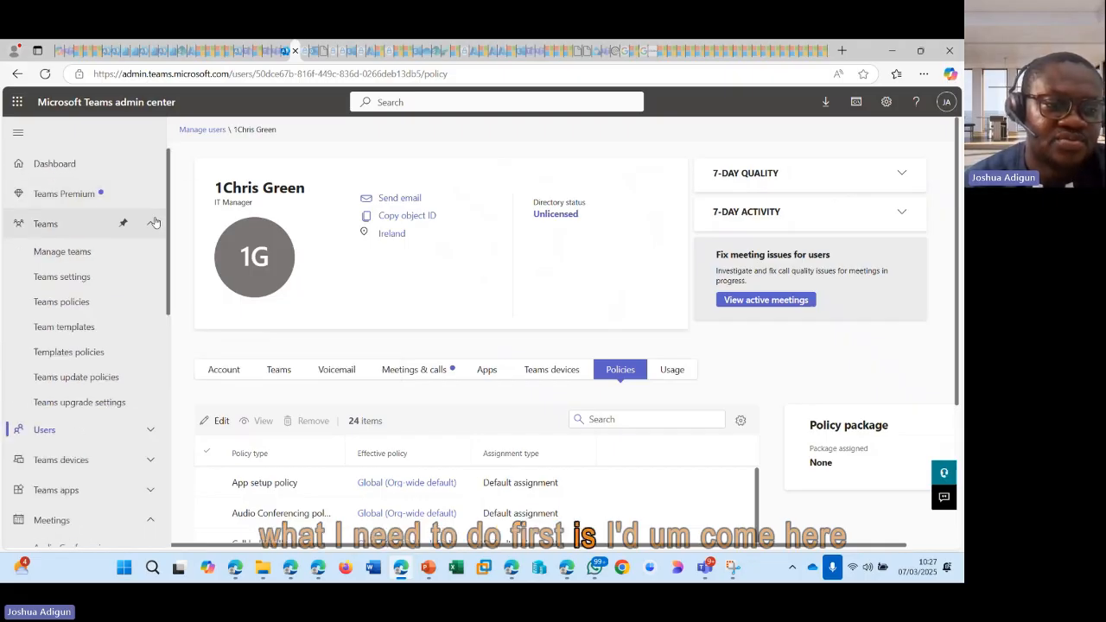
left_click(152, 223)
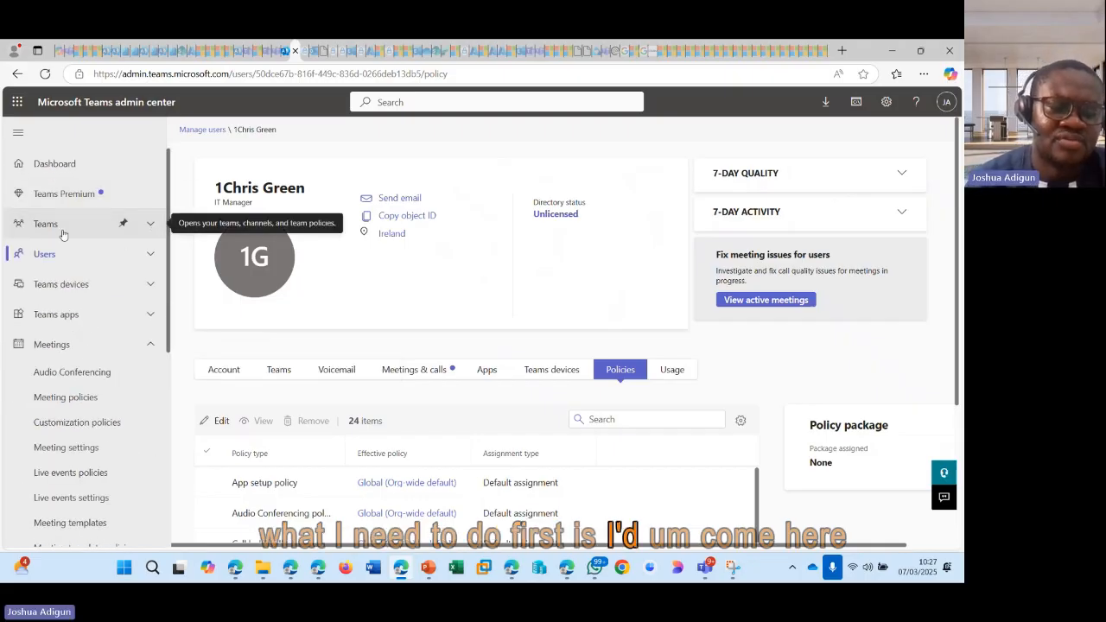
scroll(47, 233, "down", 3)
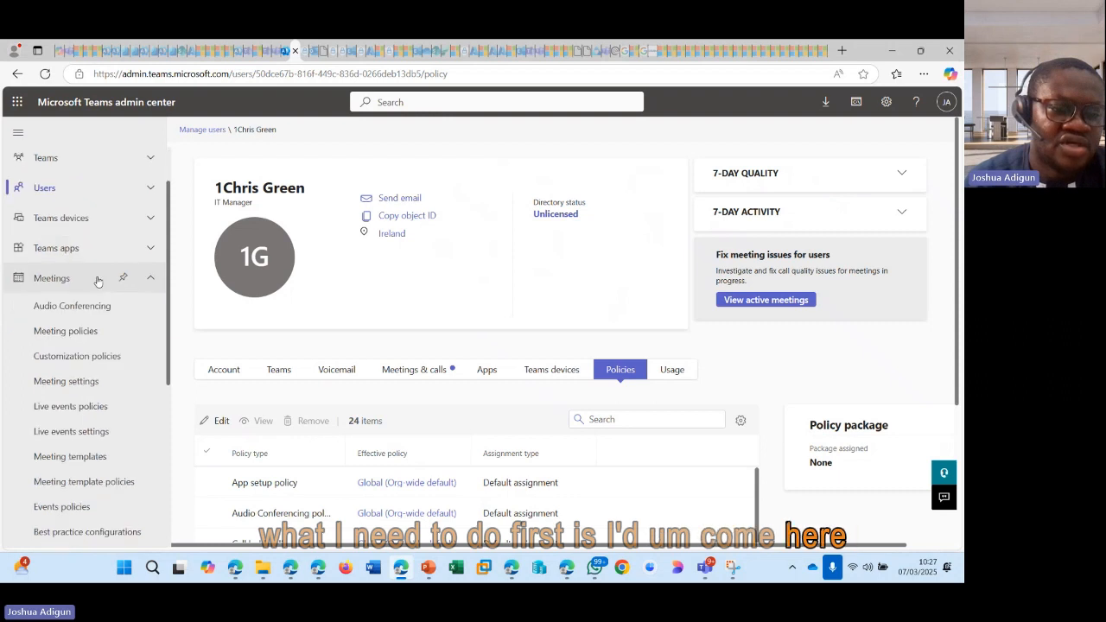
scroll(47, 231, "up", 1)
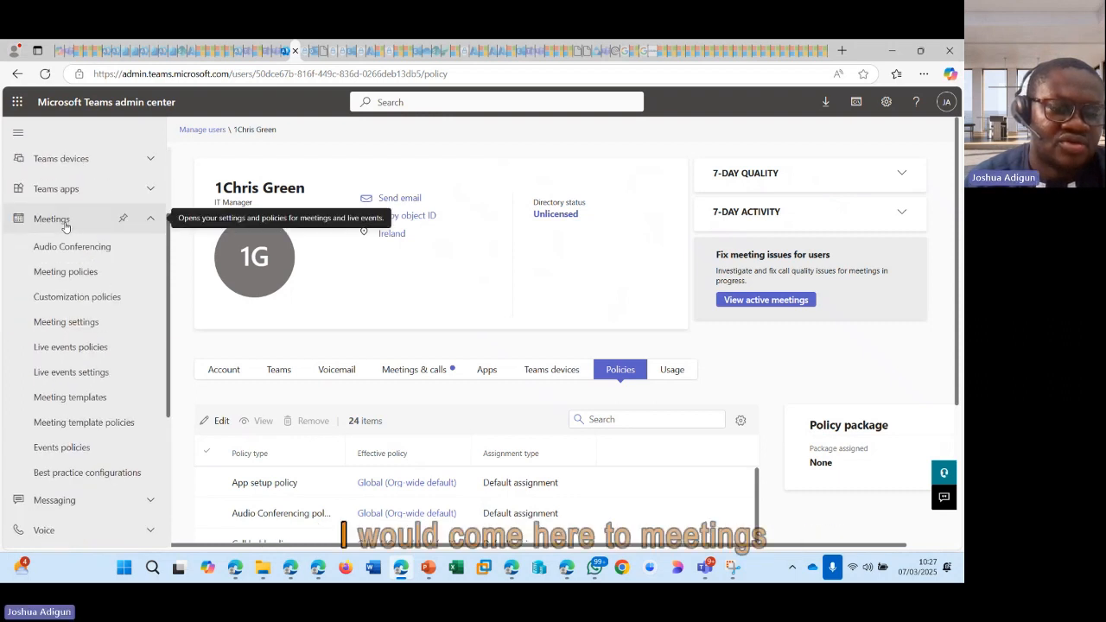
left_click(61, 448)
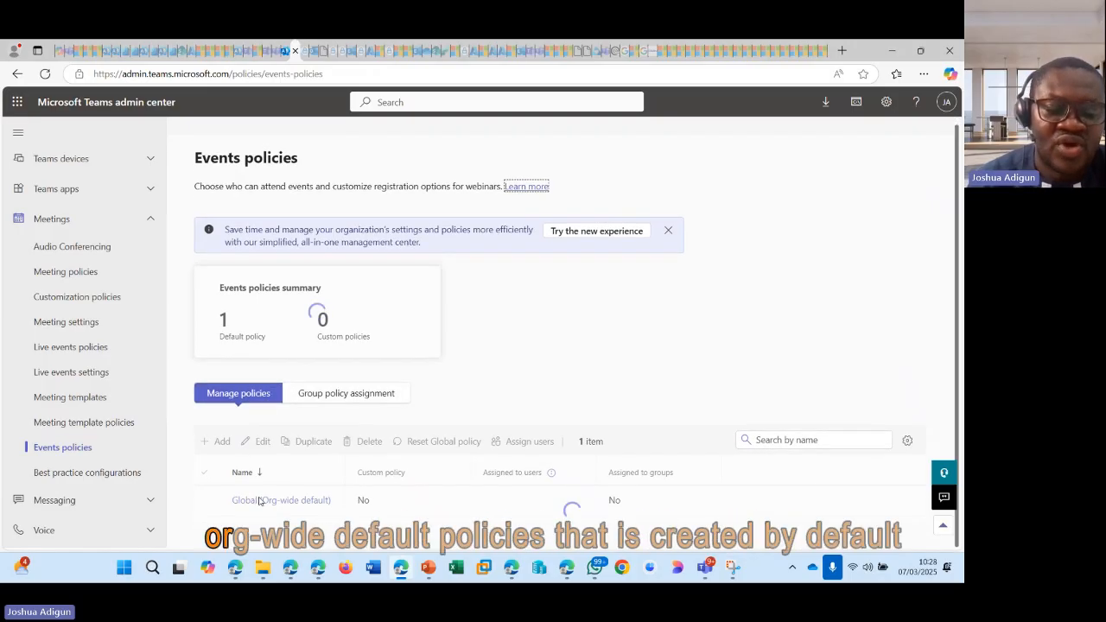
Step: Open the Global (Org-wide default) events policy and examine its webinar attendance settings
left_click(268, 473)
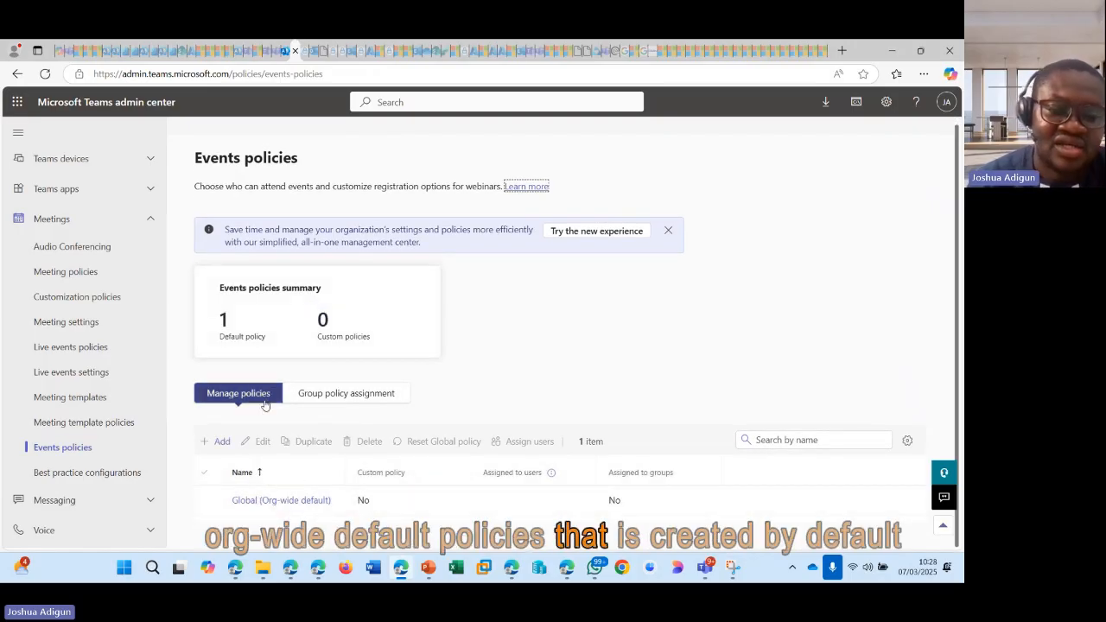
left_click(301, 502)
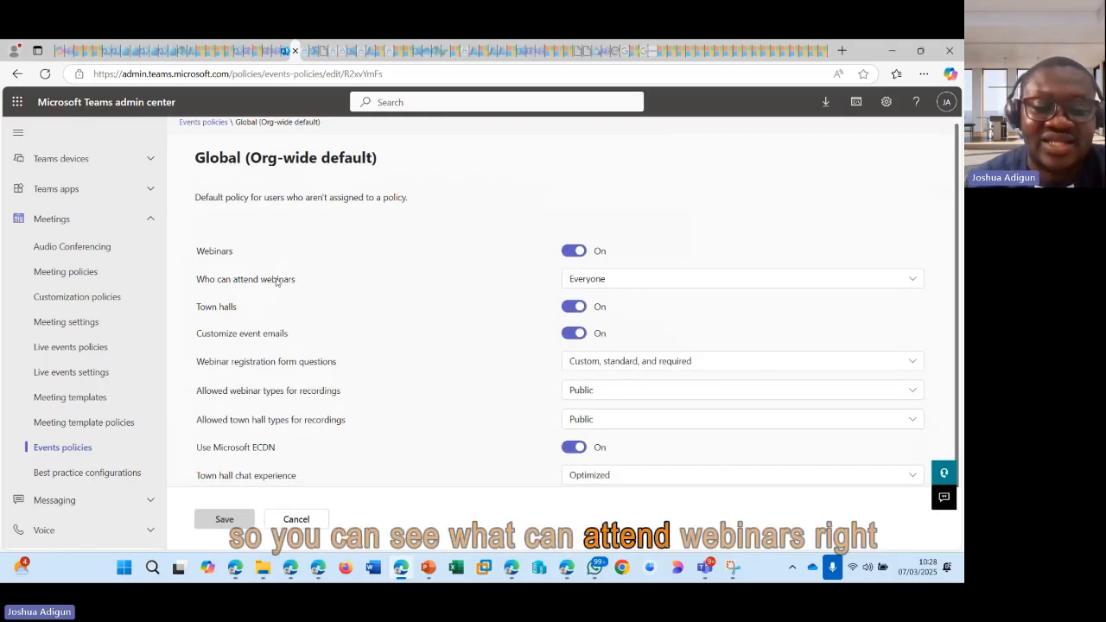
left_click(586, 280)
left_click(587, 283)
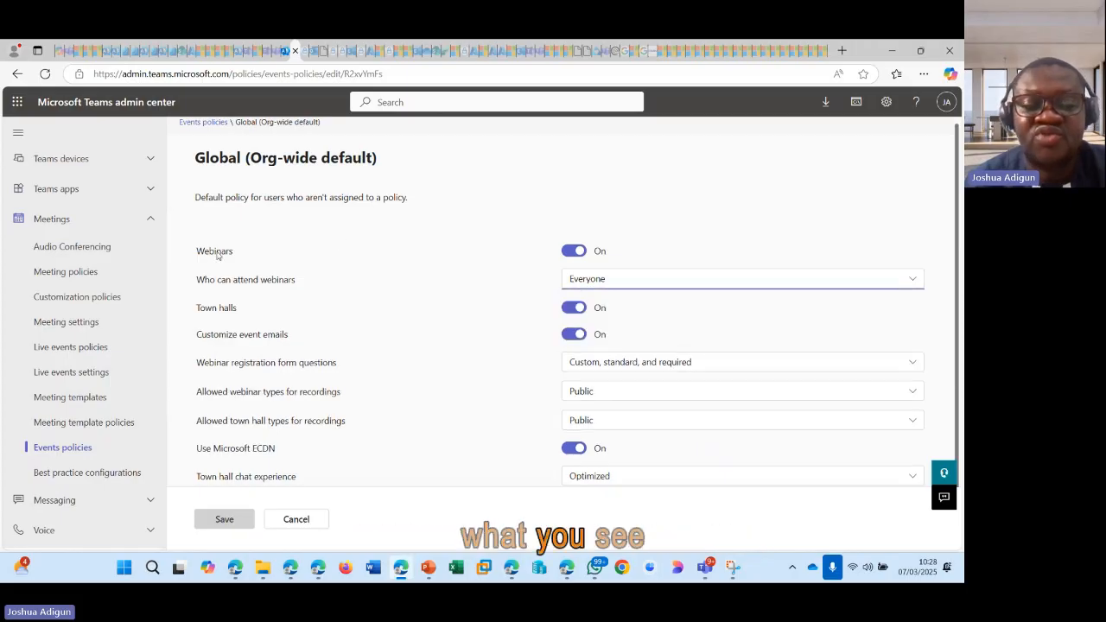
left_click(575, 251)
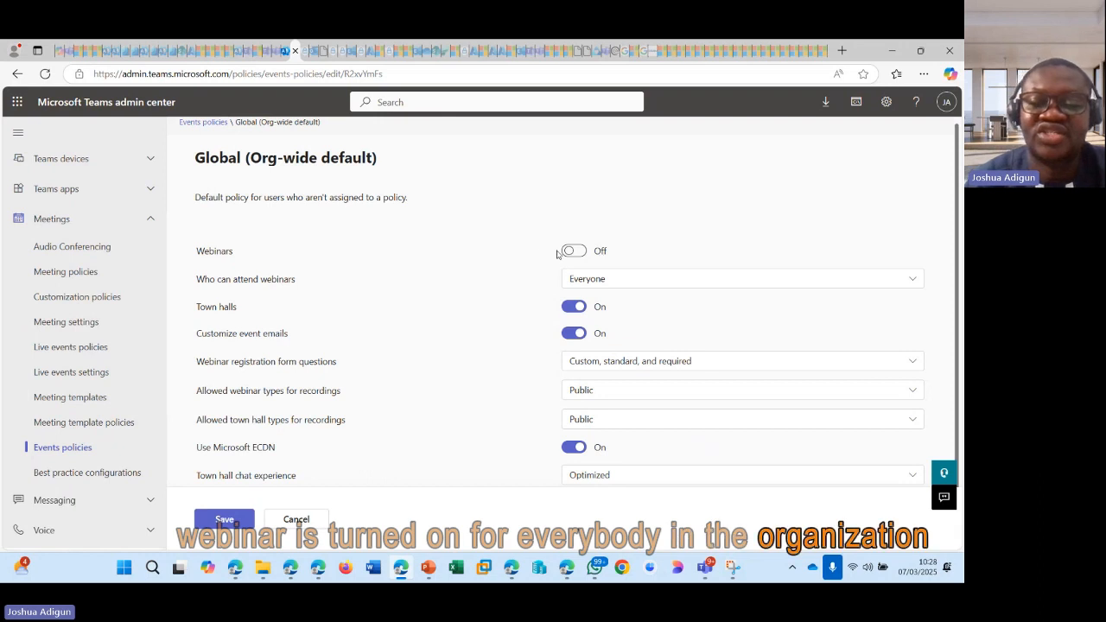
left_click(572, 251)
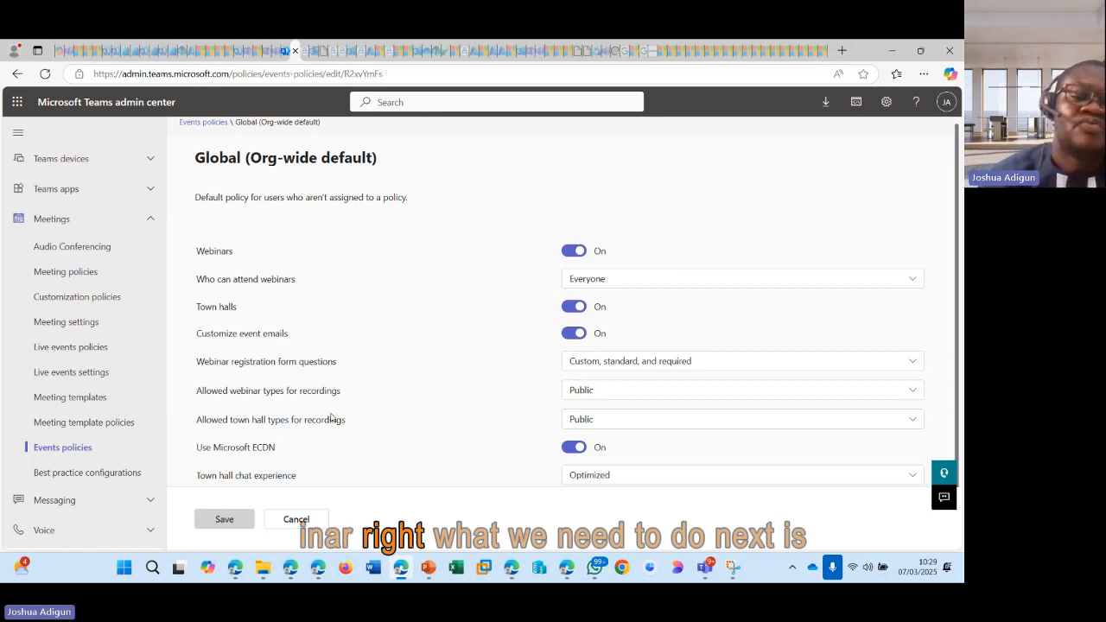
left_click(298, 519)
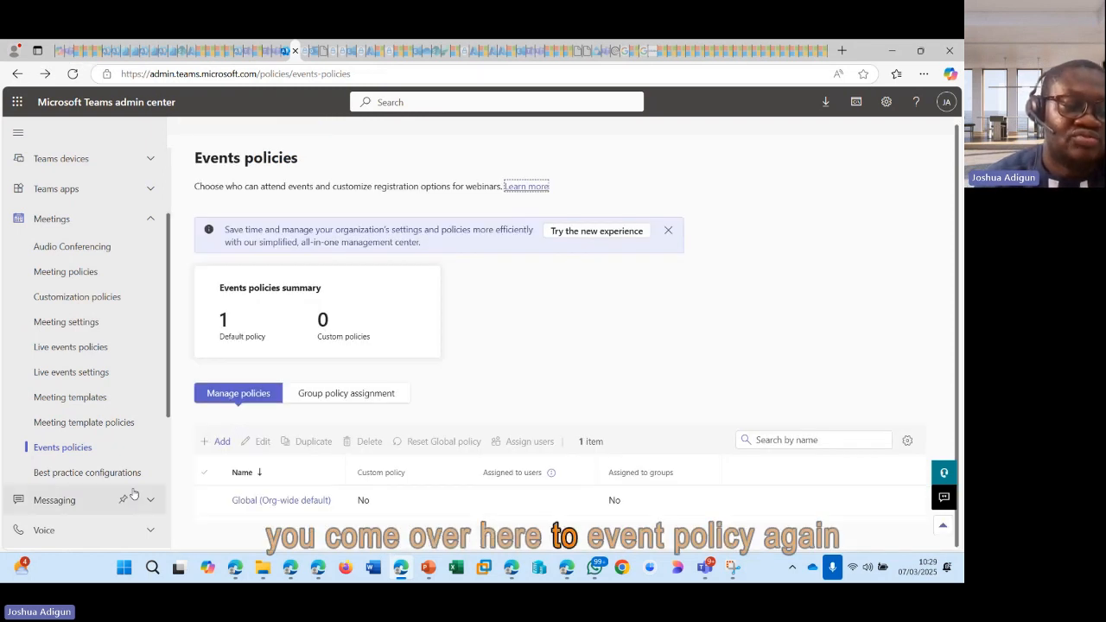
Step: Add a new events policy and name it NotWebinar
left_click(58, 447)
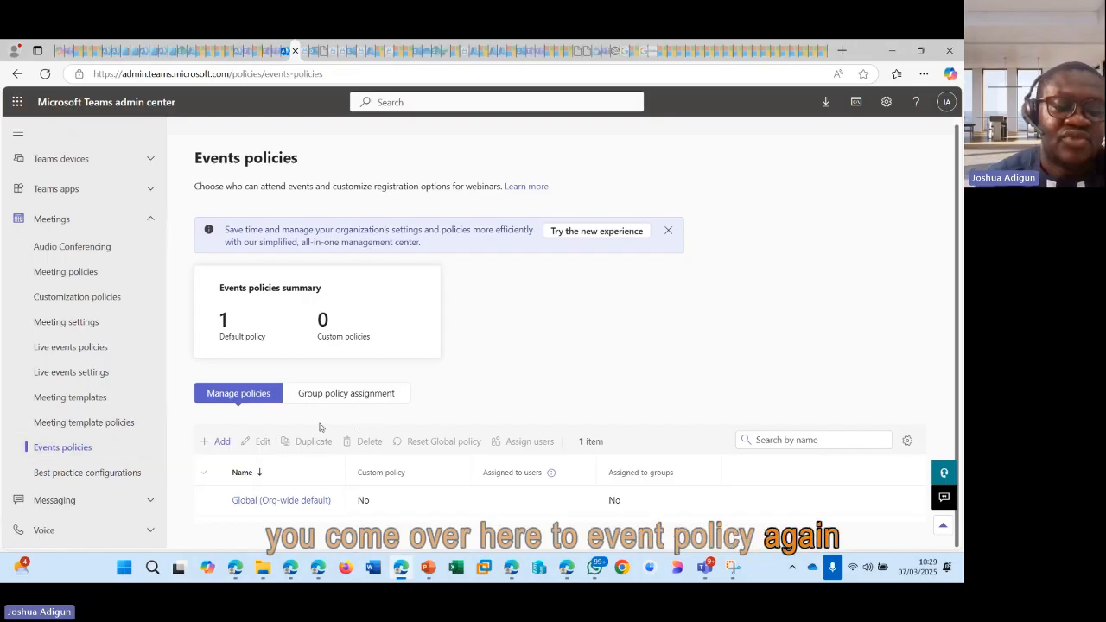
left_click(218, 440)
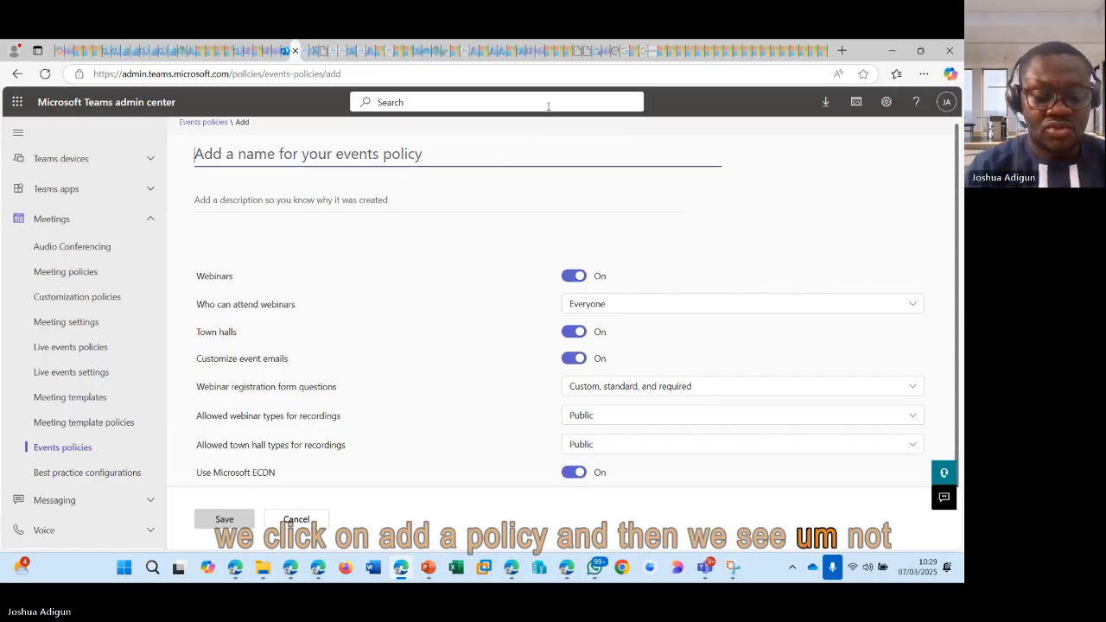
type("Not")
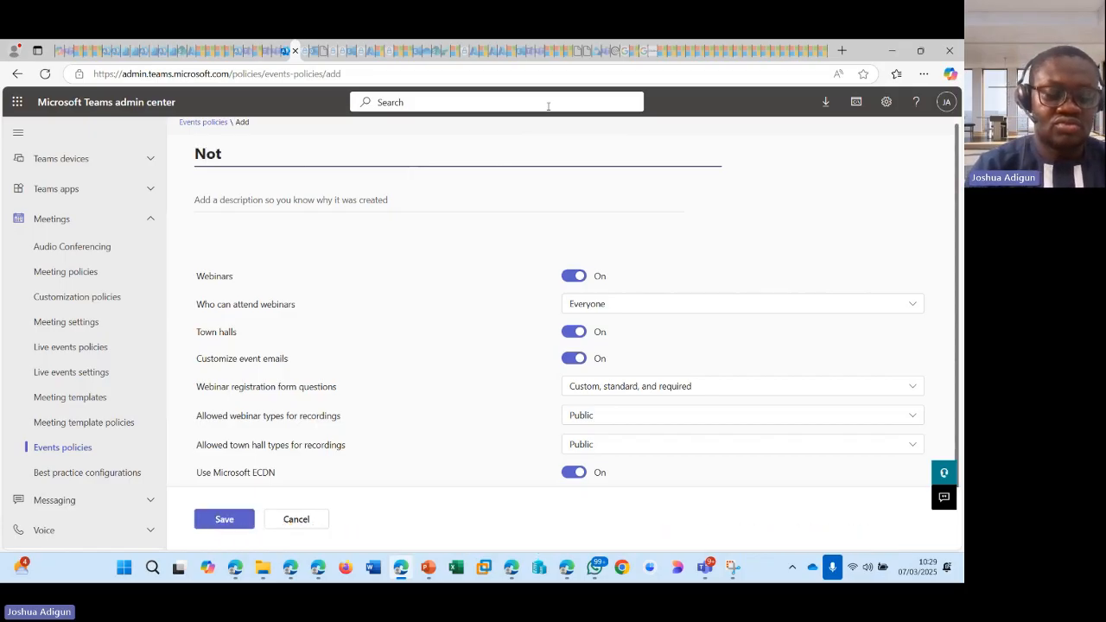
type("Webina")
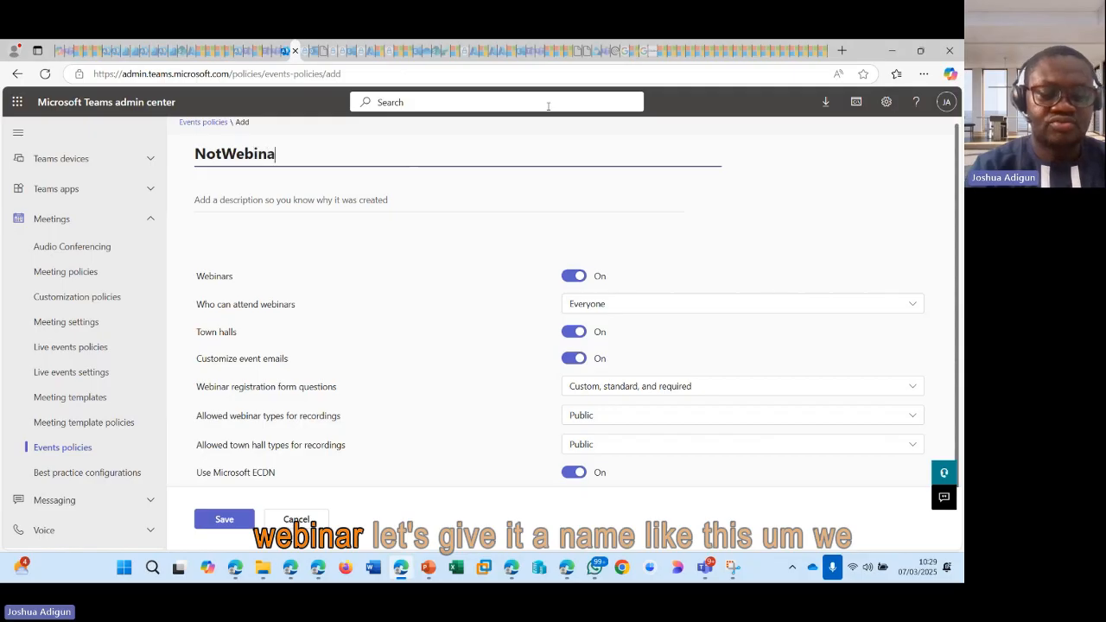
type("r")
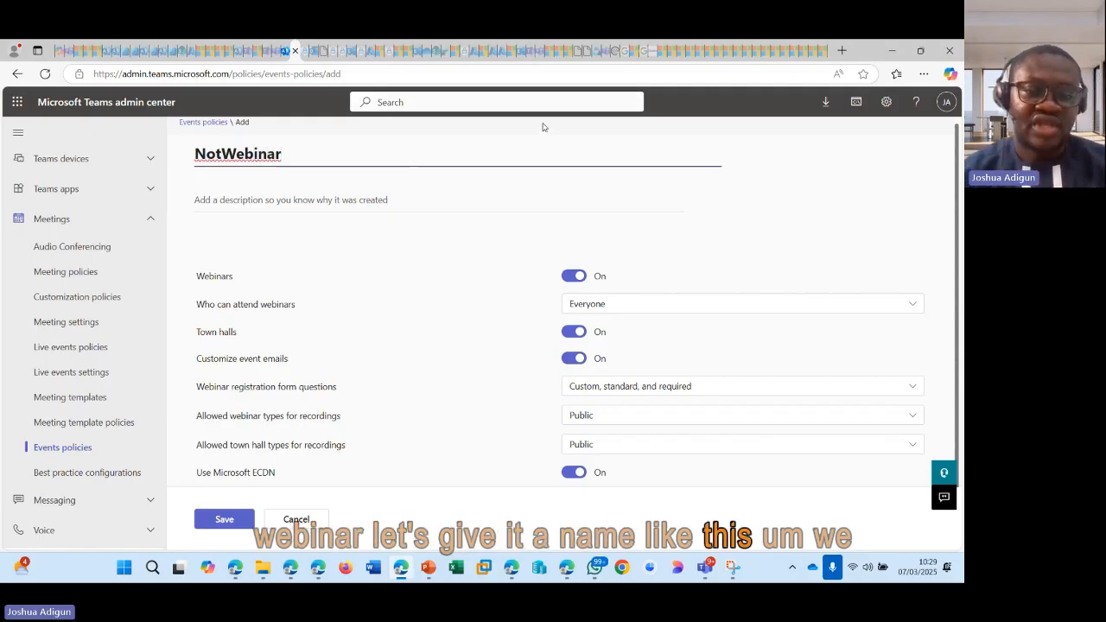
Step: Give the policy the description "We don't want everyone to have the ability to create webinars only specified persons"
left_click(311, 202)
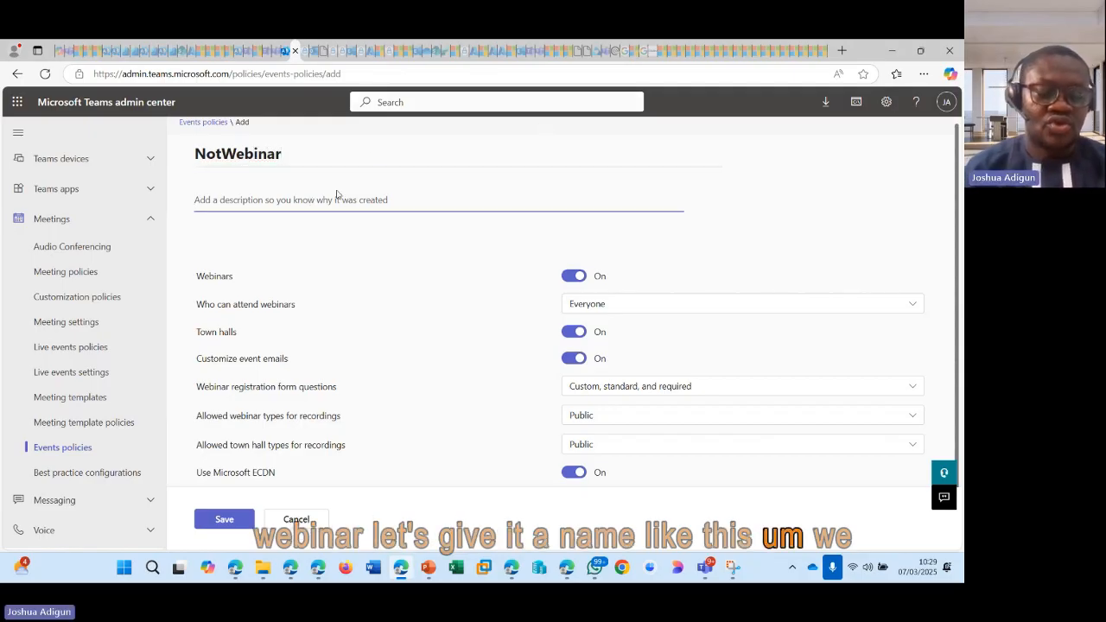
type("W")
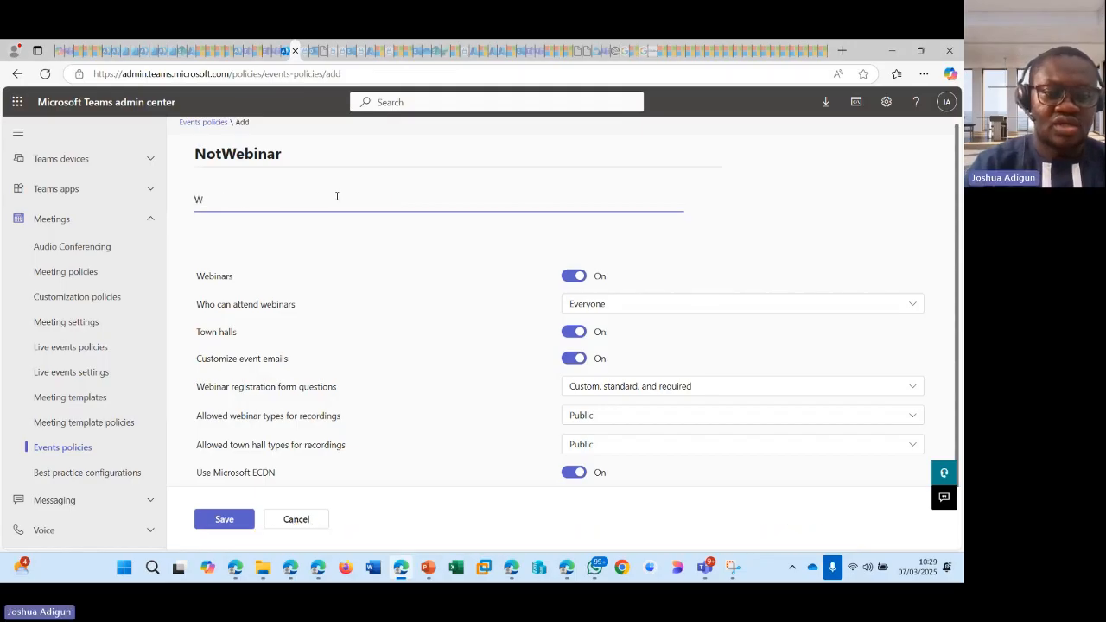
type("We don")
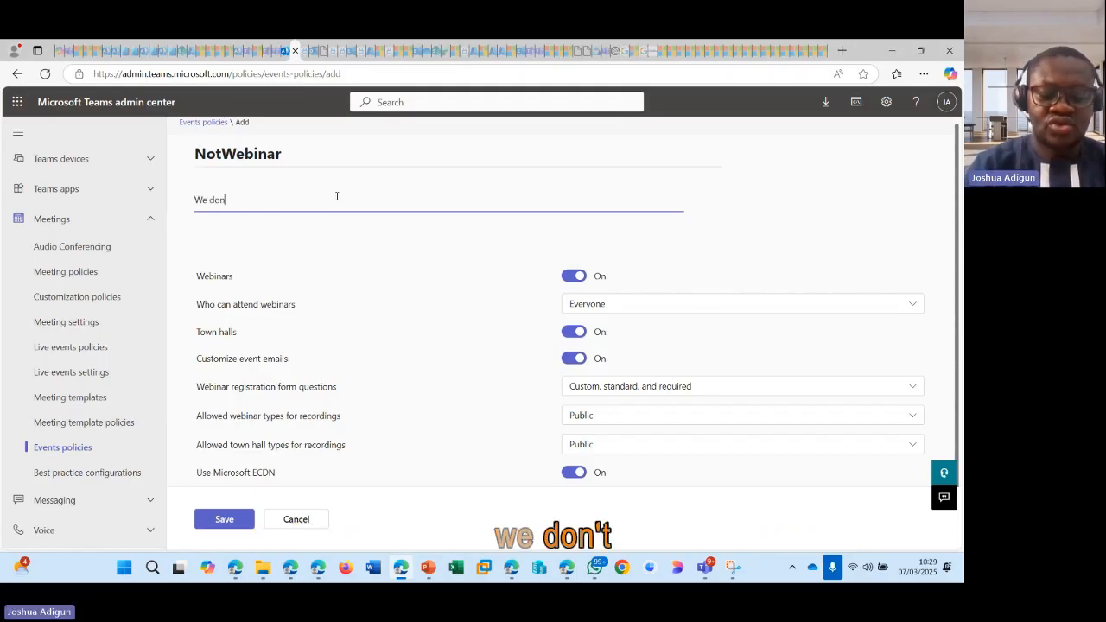
type("'t")
key("BackSpace")
key("BackSpace")
type("t")
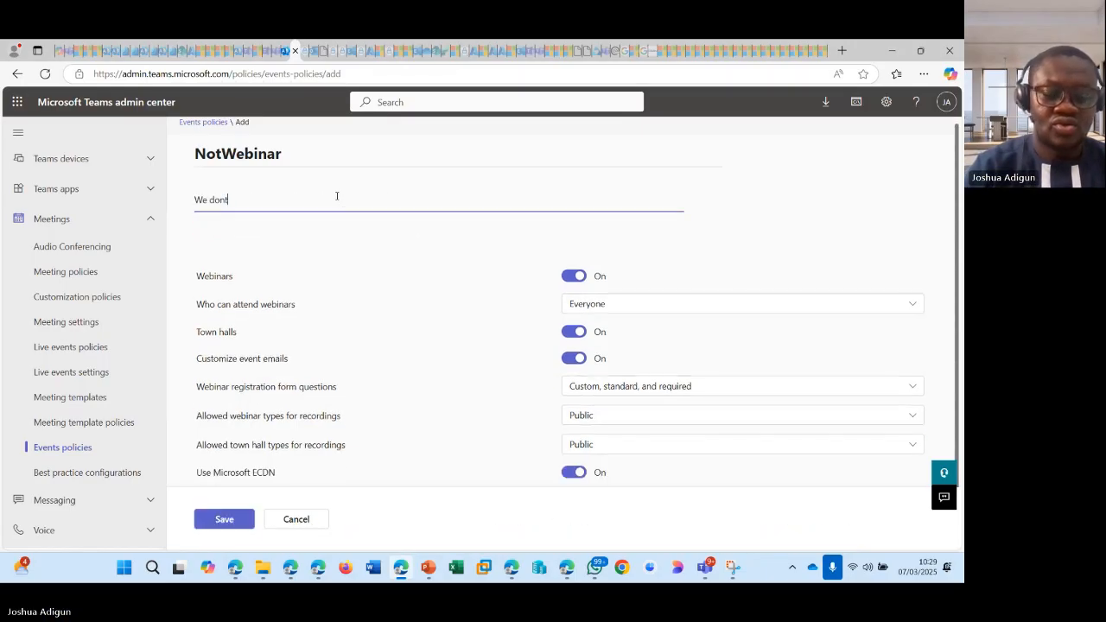
key("BackSpace")
type("'t want")
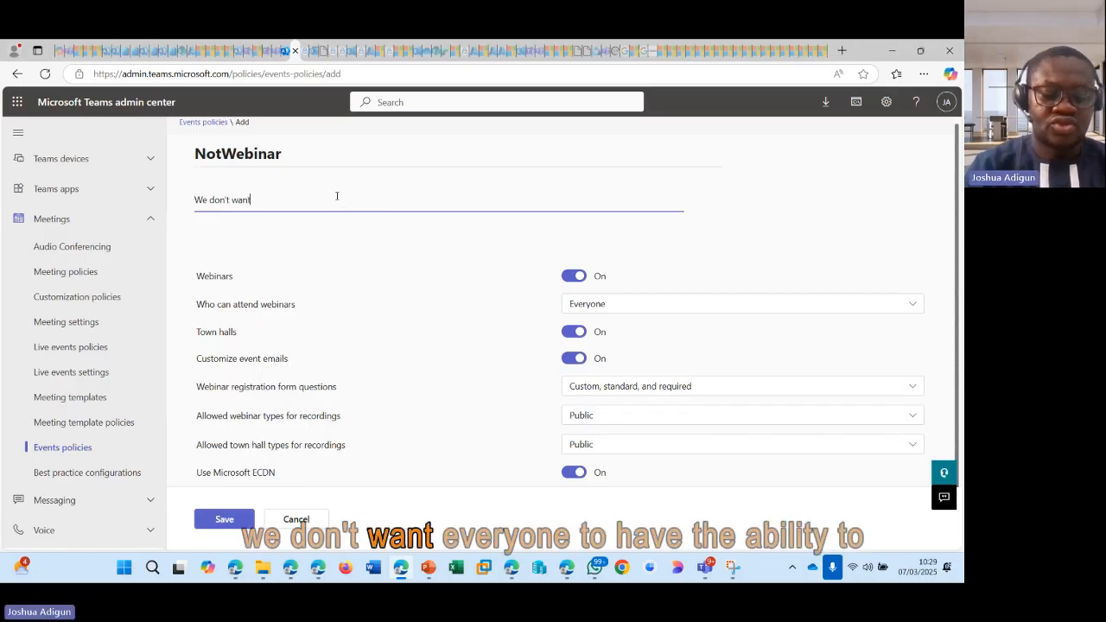
type(" everyone to")
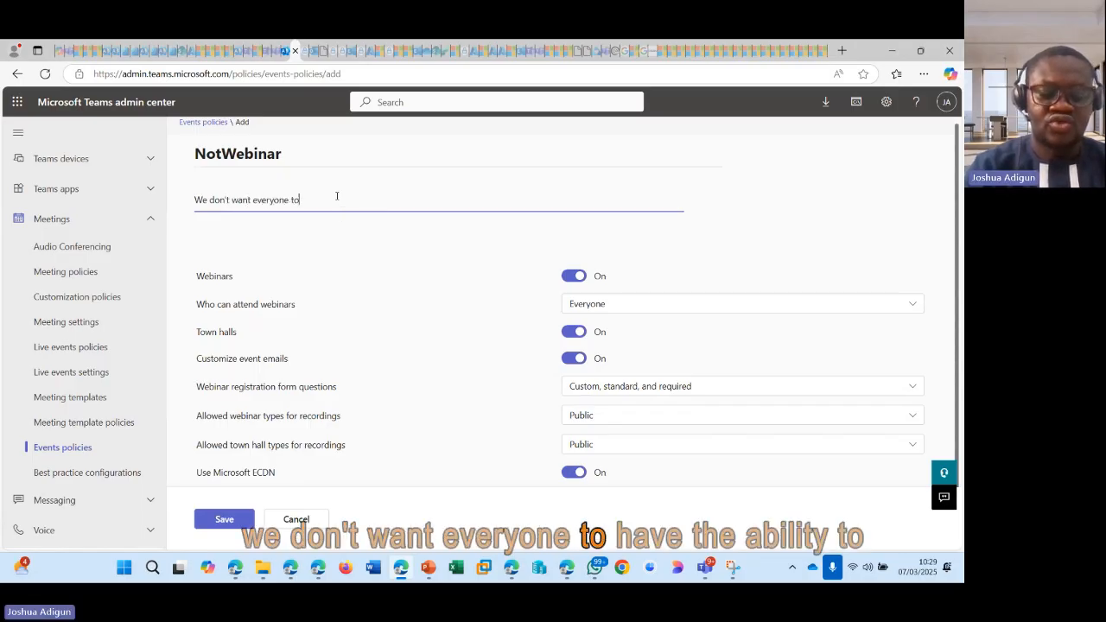
type(" have the ab")
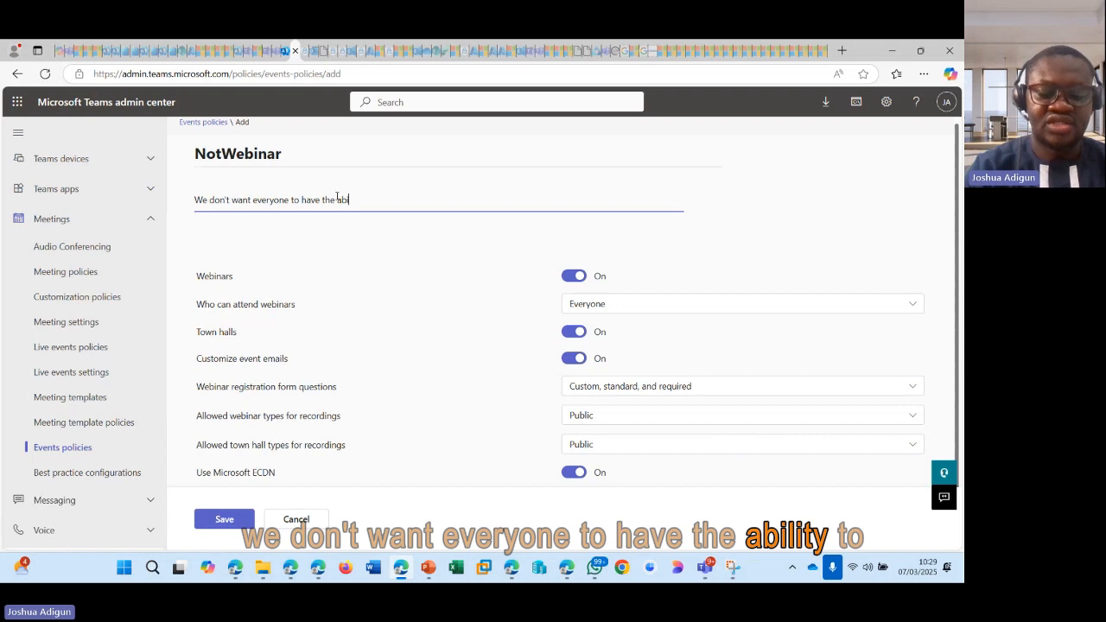
type("ility t")
key("BackSpace")
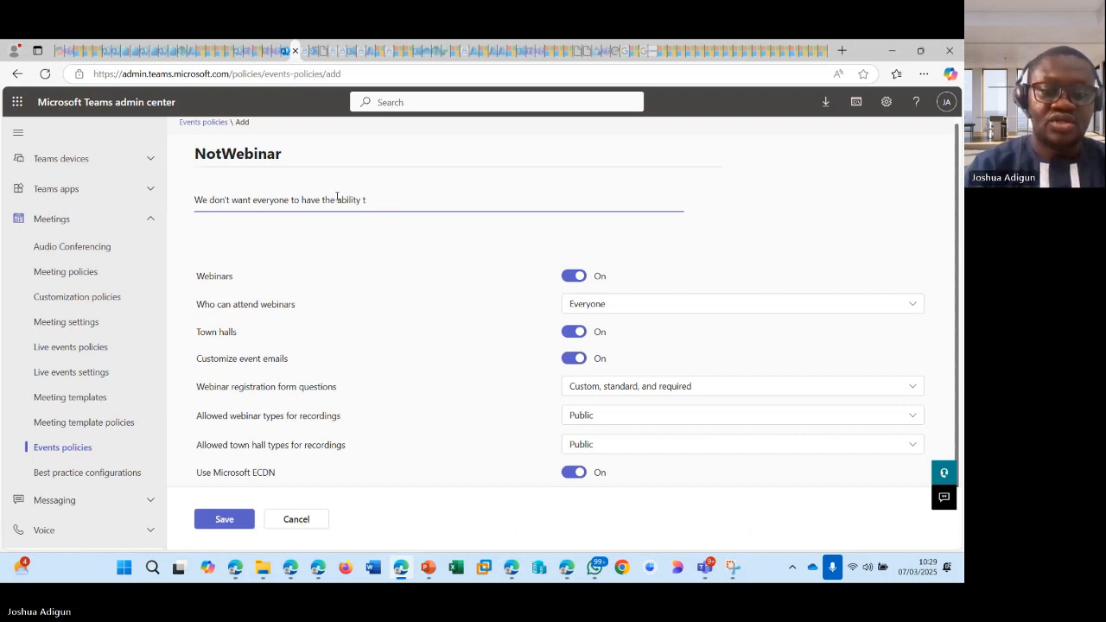
type("o create")
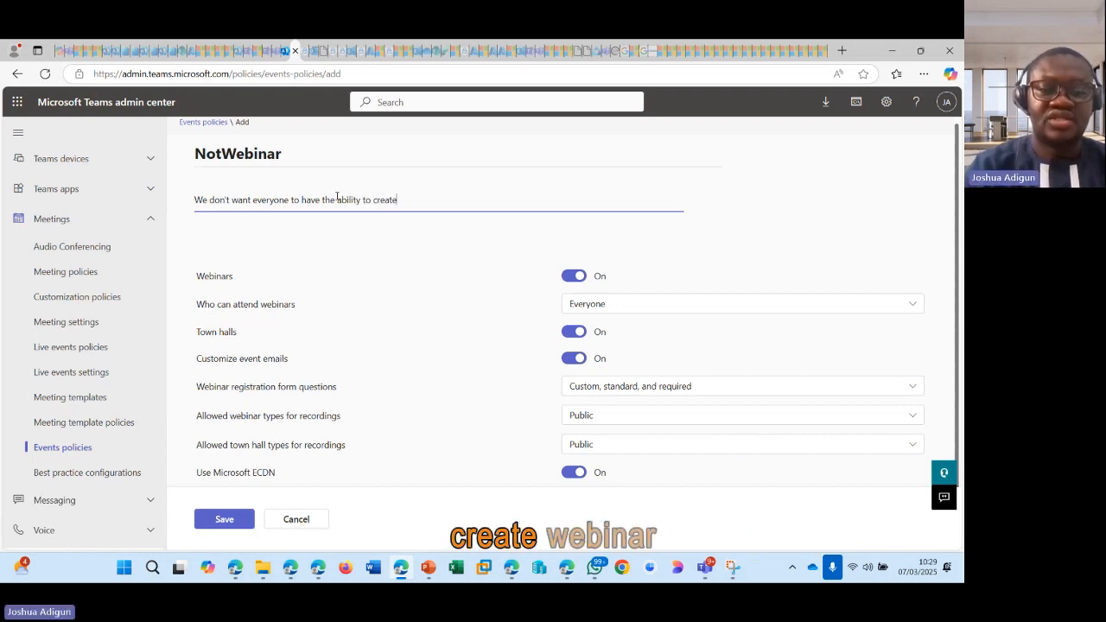
type(" wen")
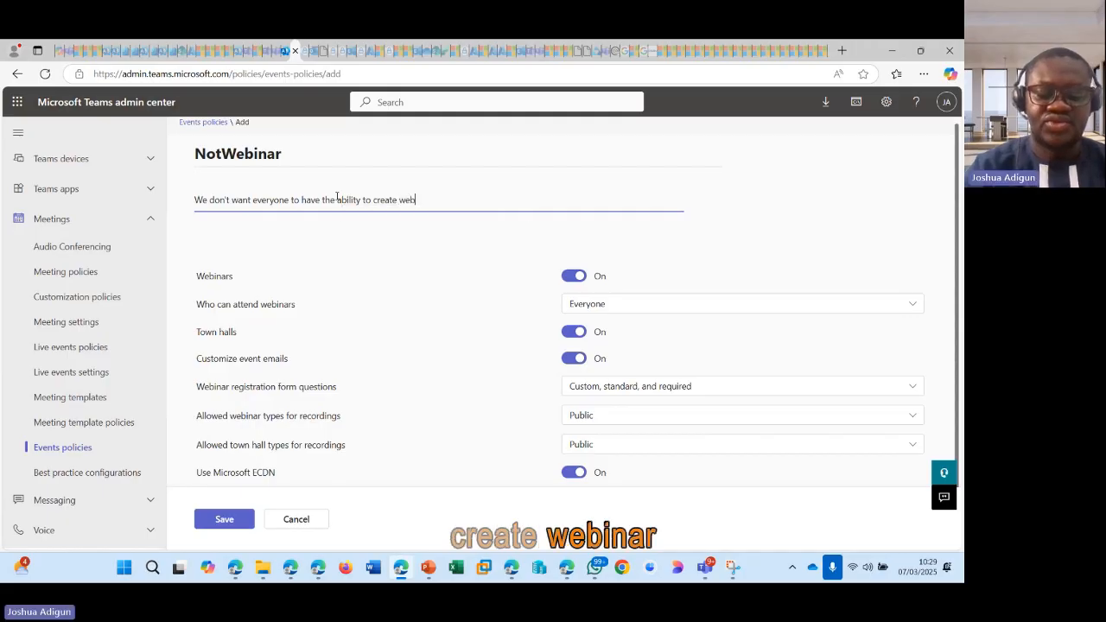
type("inars")
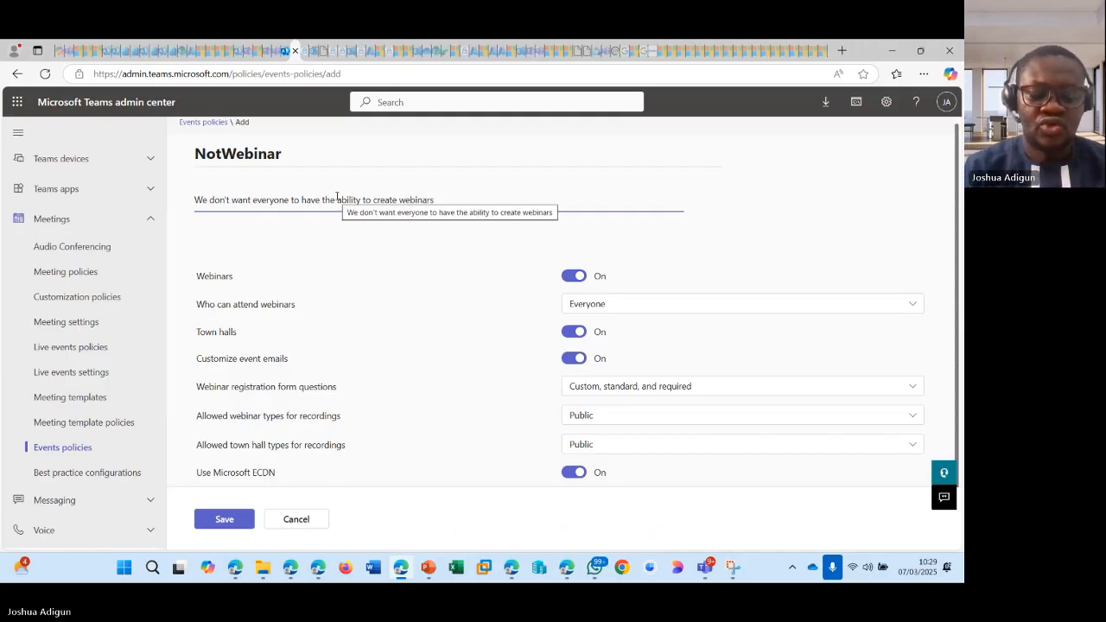
type(" only spec")
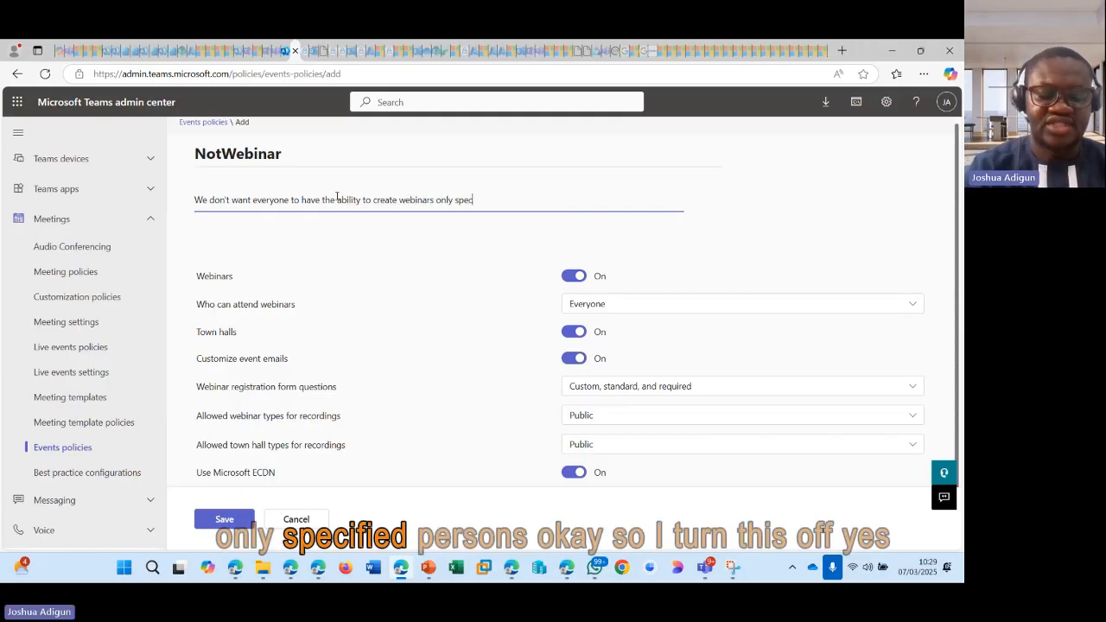
type("ified per")
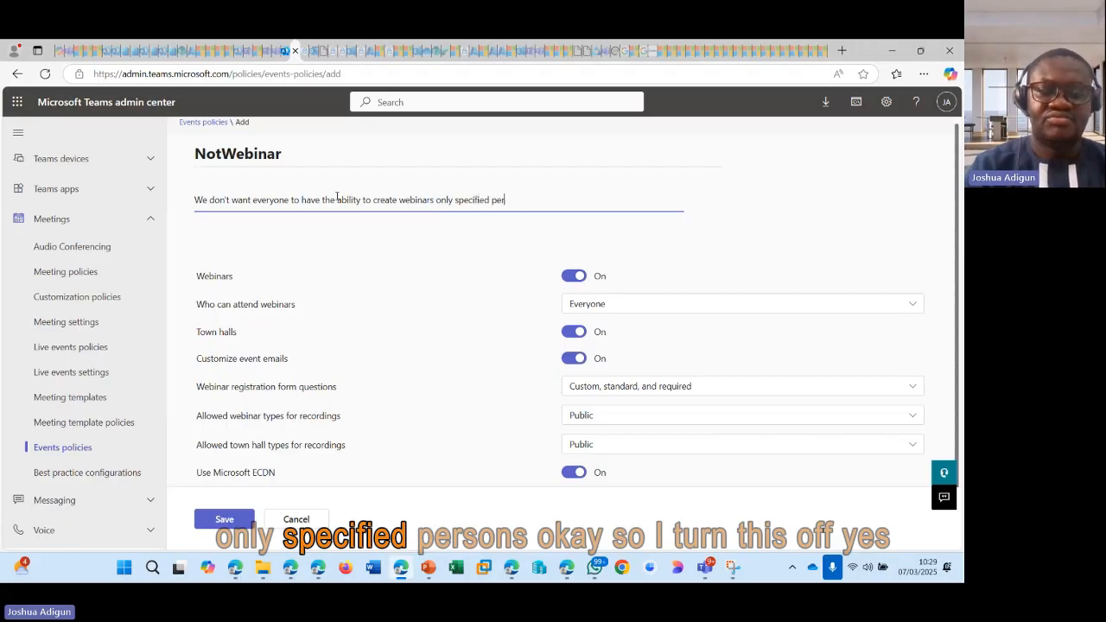
type("sons")
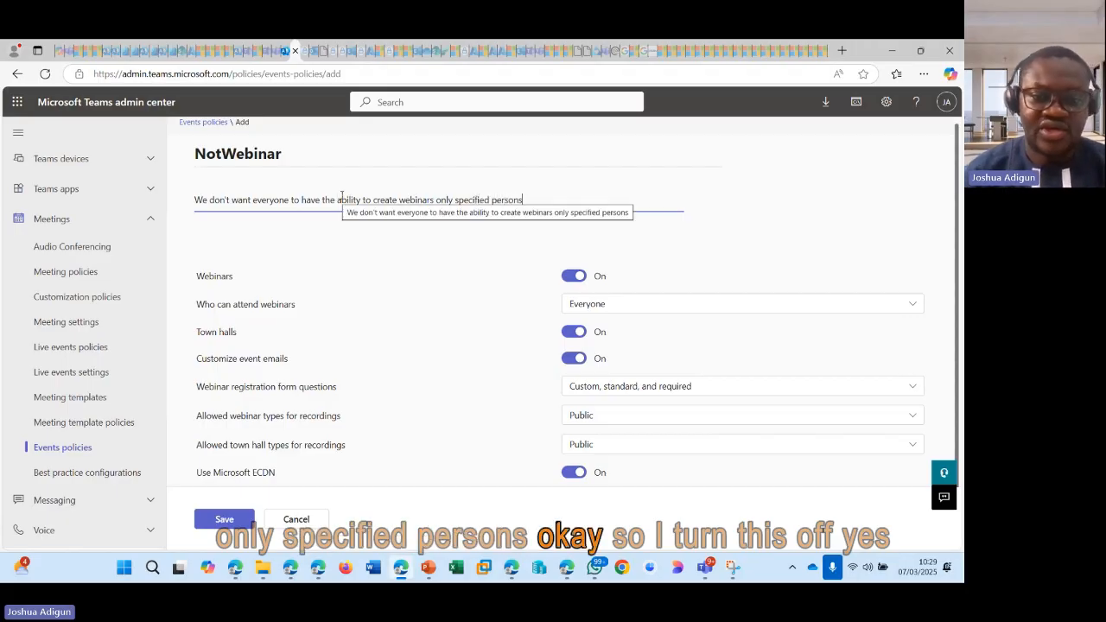
Step: Turn off Webinars in the NotWebinar policy and save the new policy
left_click(568, 280)
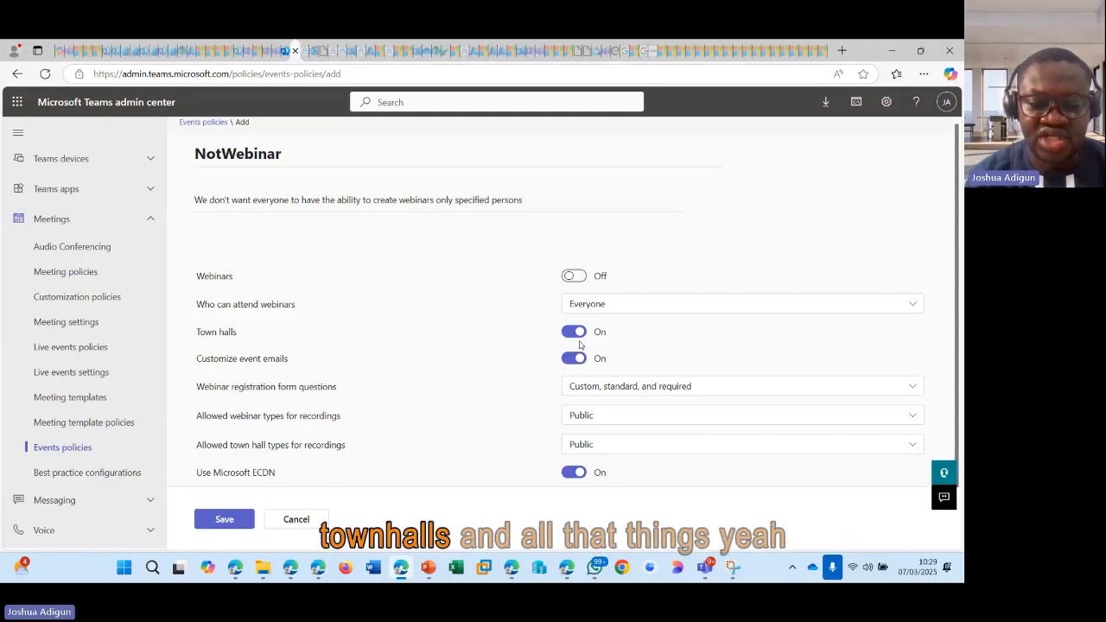
scroll(578, 345, "down", 1)
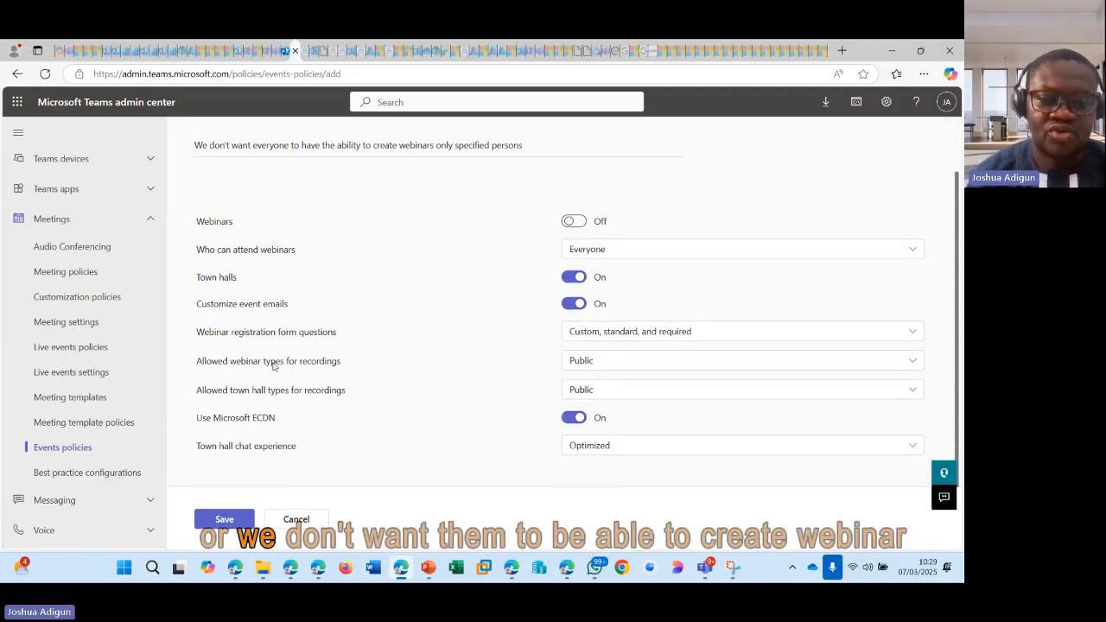
scroll(273, 365, "up", 1)
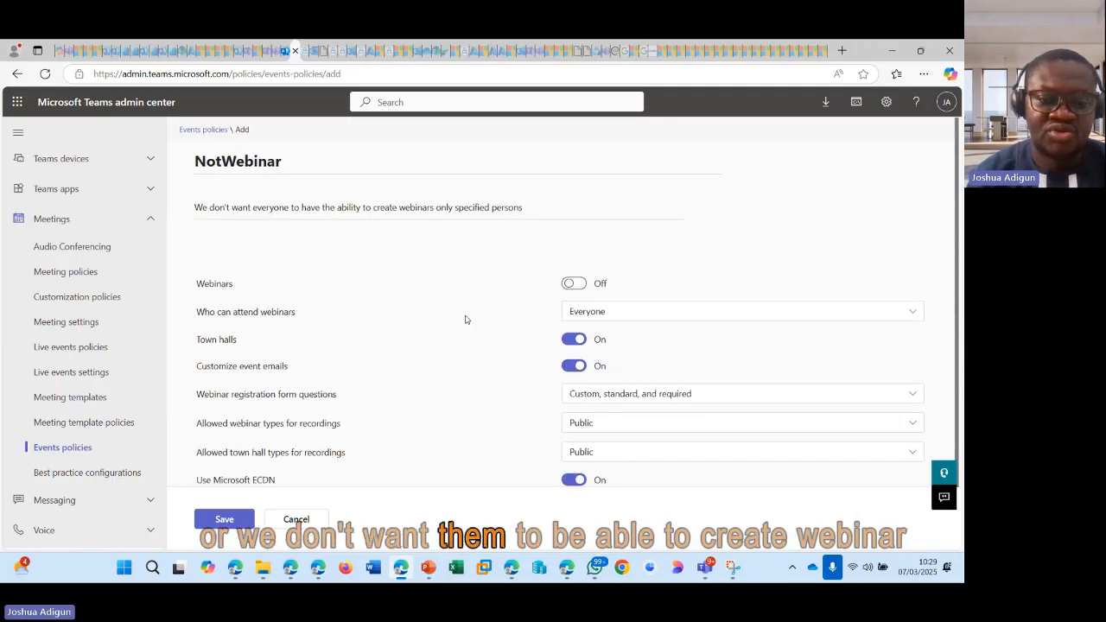
left_click(227, 520)
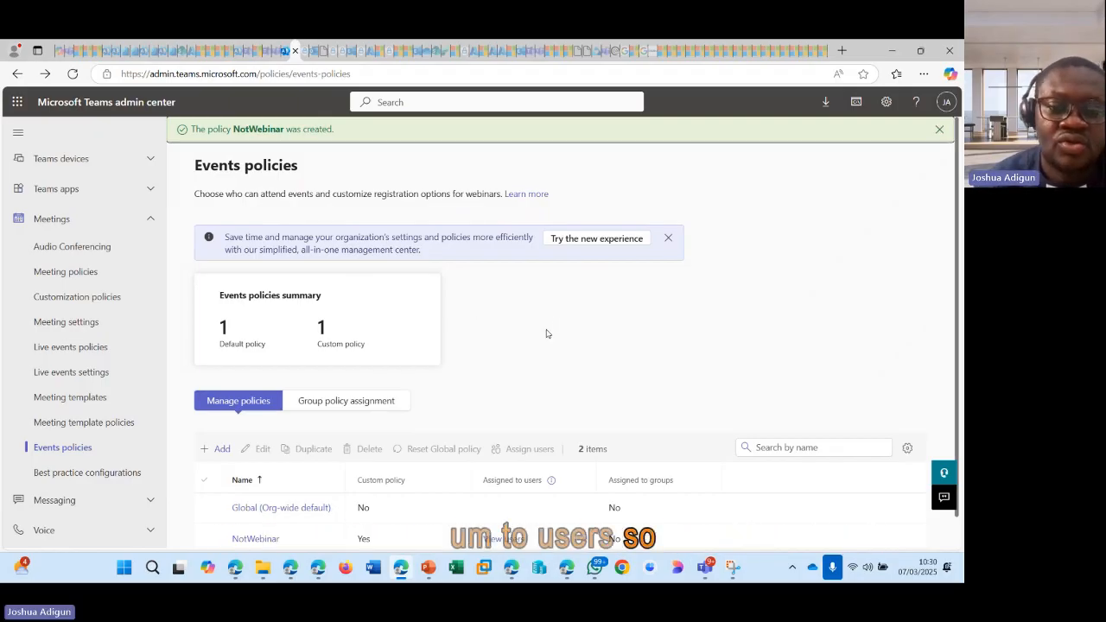
Step: Open the Manage users page under Users
scroll(546, 334, "down", 1)
scroll(545, 336, "up", 1)
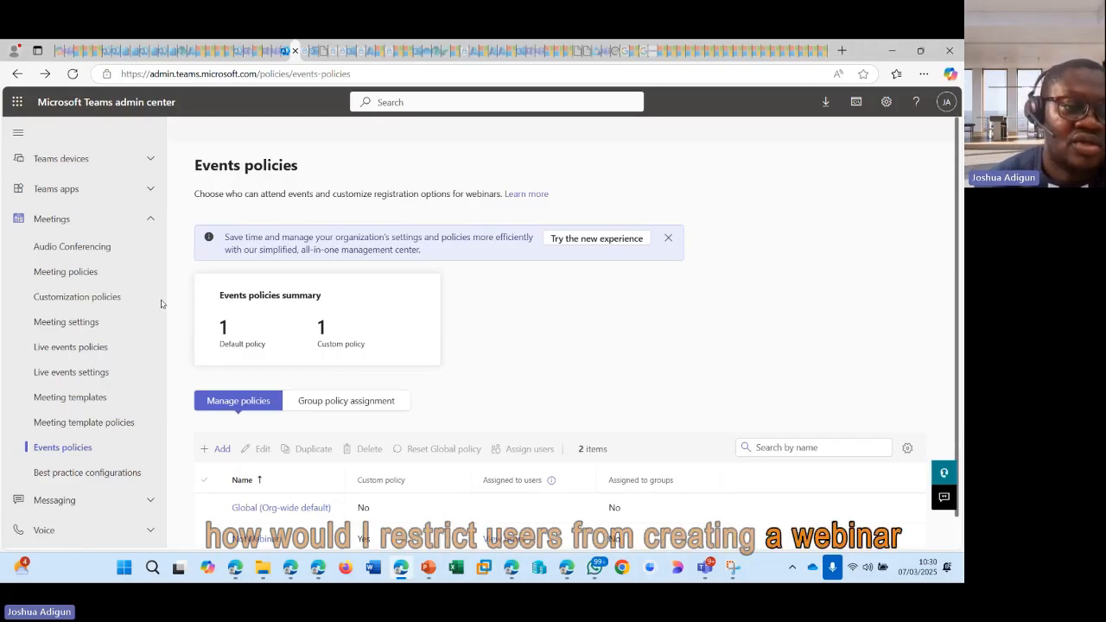
scroll(156, 320, "up", 3)
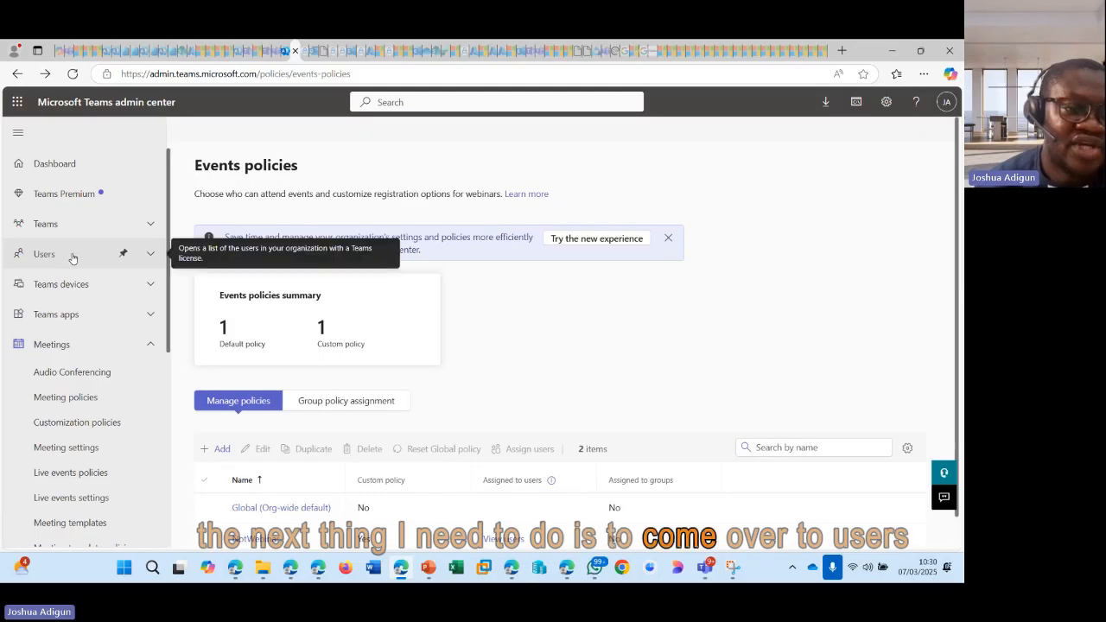
left_click(74, 259)
left_click(76, 284)
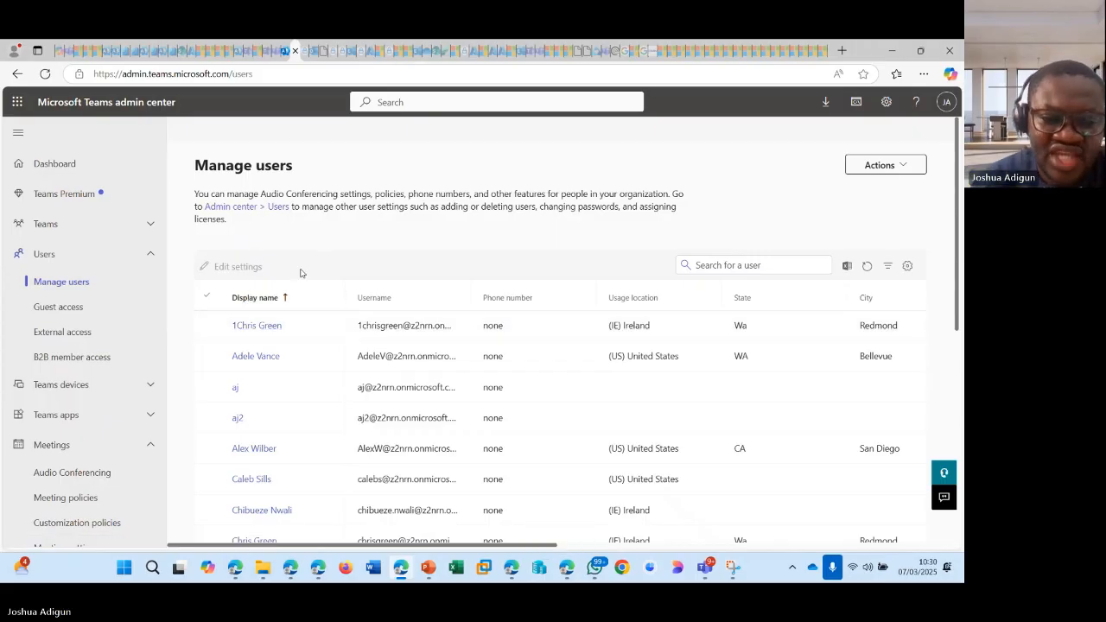
left_click(207, 326)
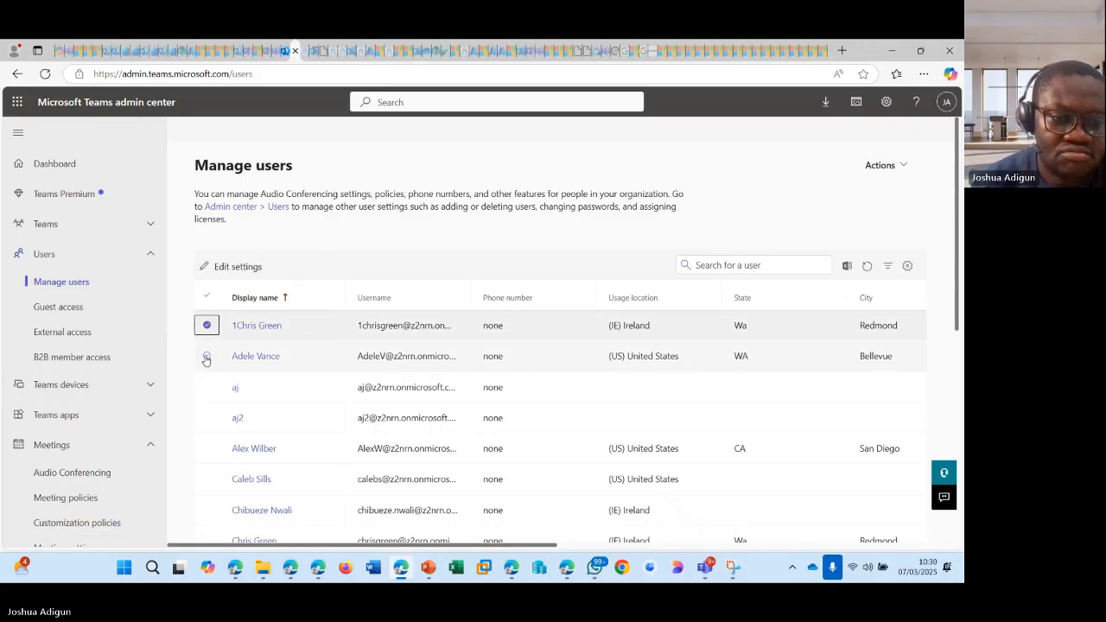
left_click(207, 356)
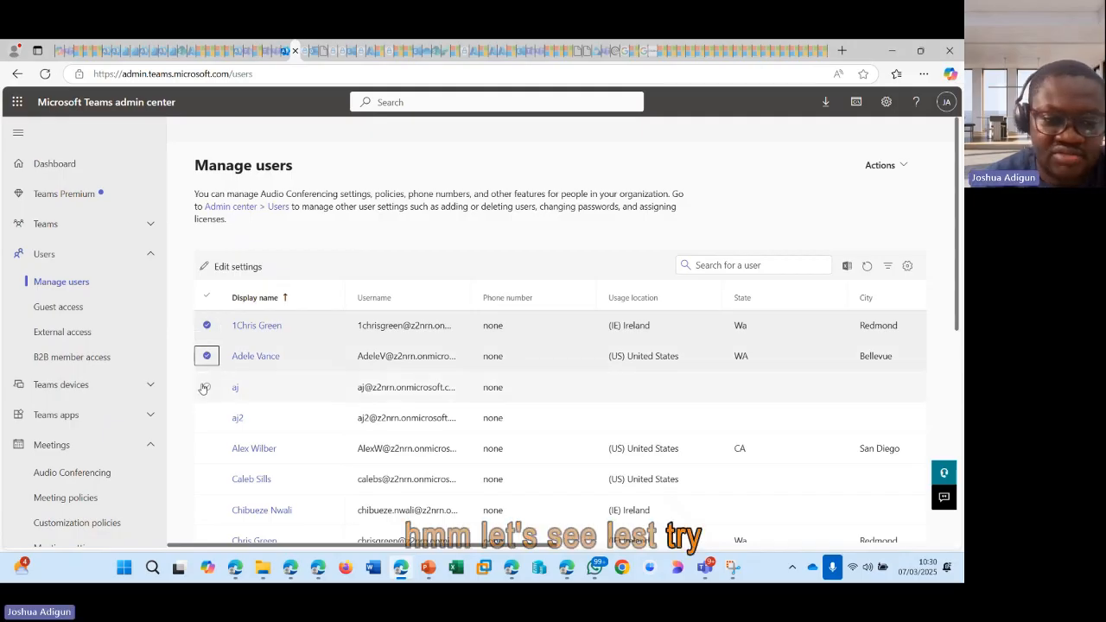
left_click(207, 388)
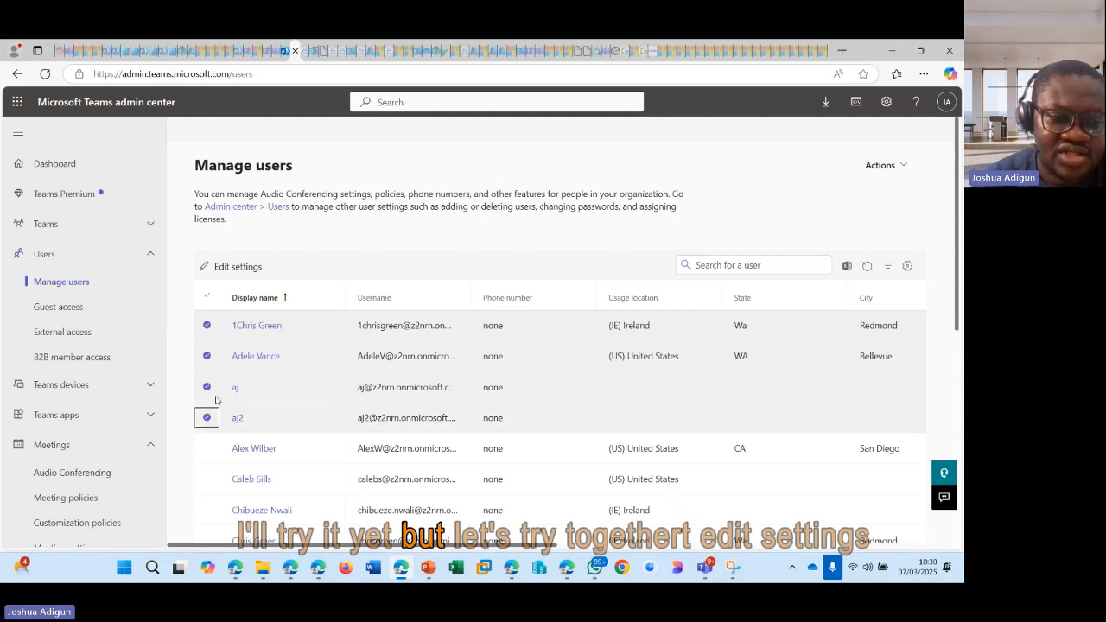
left_click(229, 266)
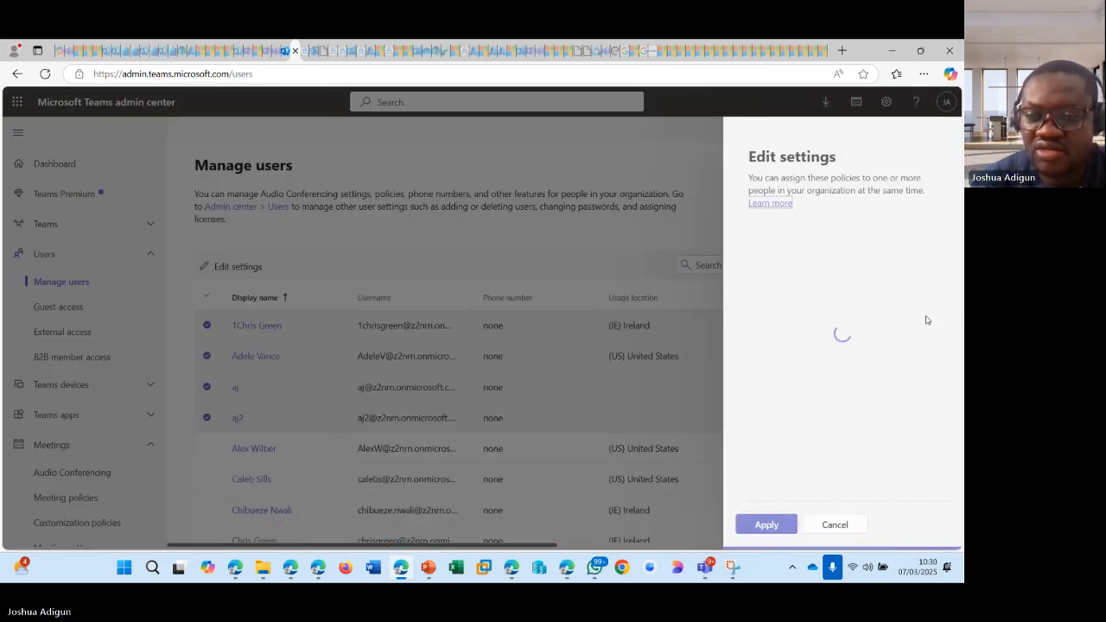
left_click(824, 526)
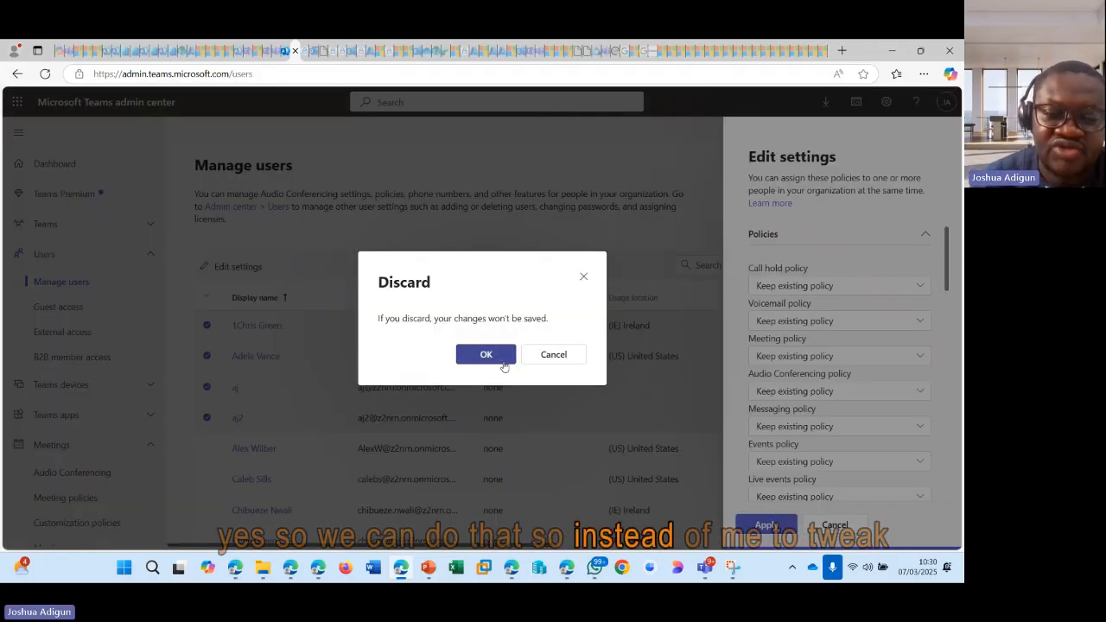
left_click(485, 356)
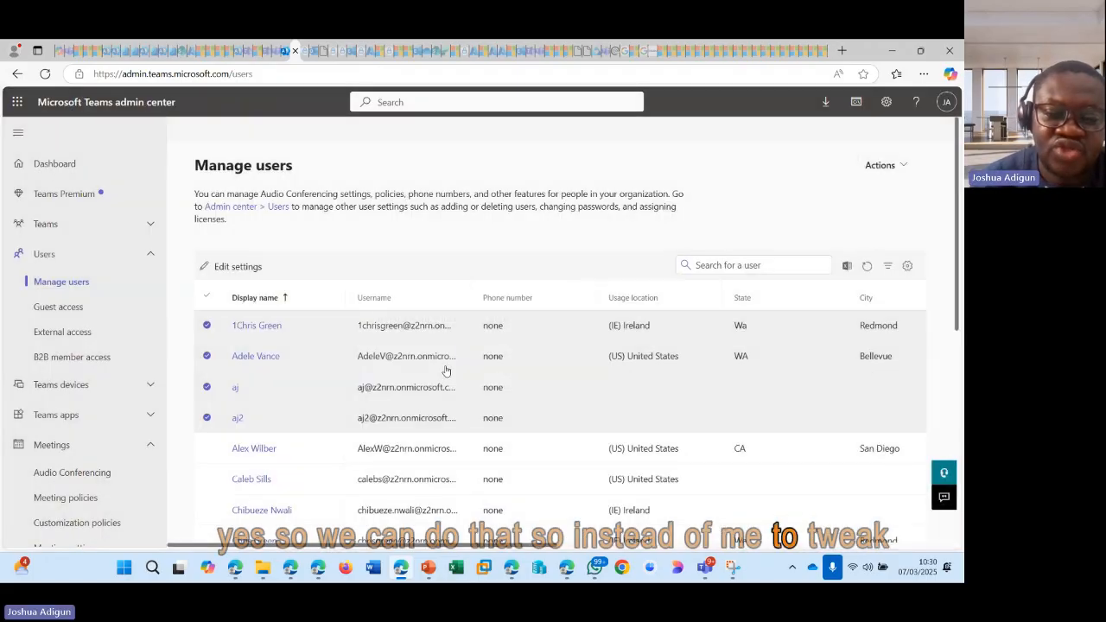
left_click(206, 417)
left_click(207, 387)
left_click(207, 356)
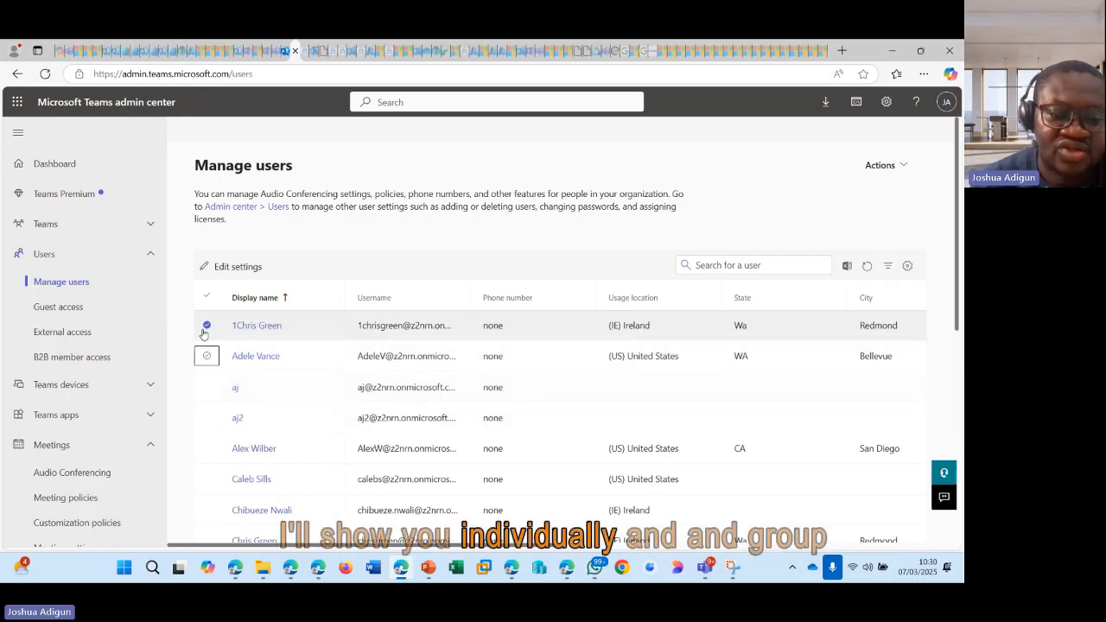
left_click(207, 325)
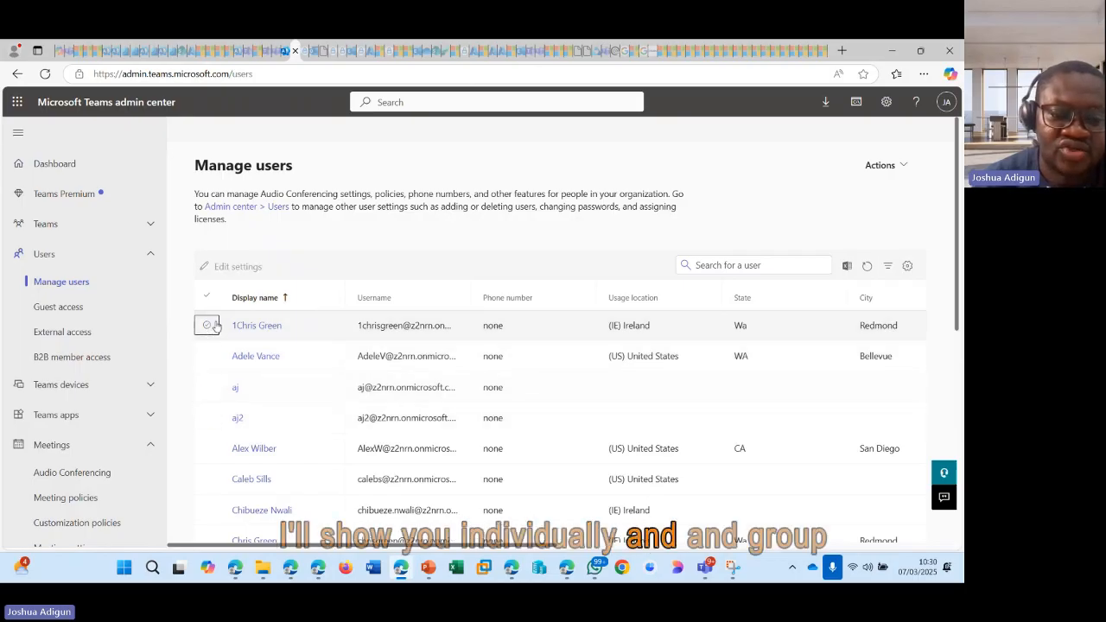
Step: Assign the NotWebinar events policy to the first listed user through their policy assignment and confirm it
left_click(258, 328)
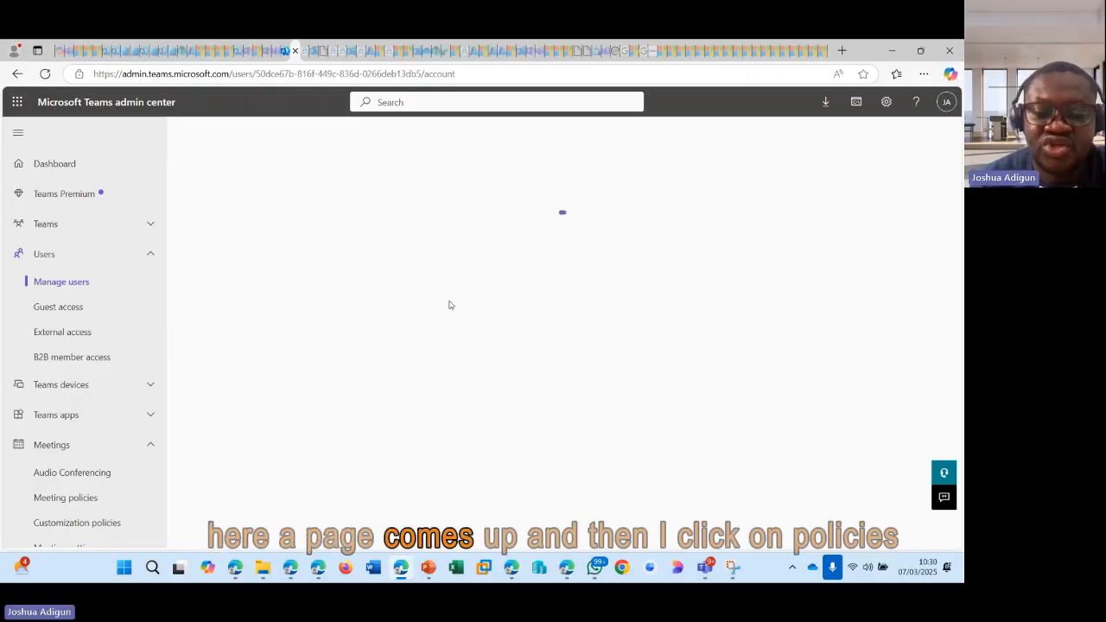
left_click(618, 372)
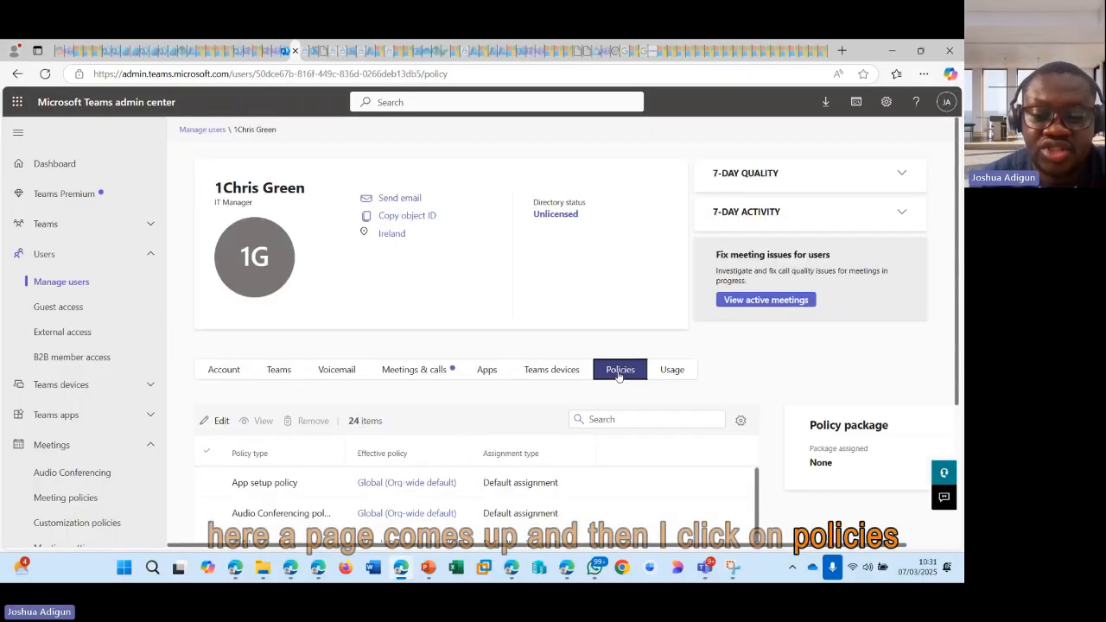
scroll(579, 389, "down", 2)
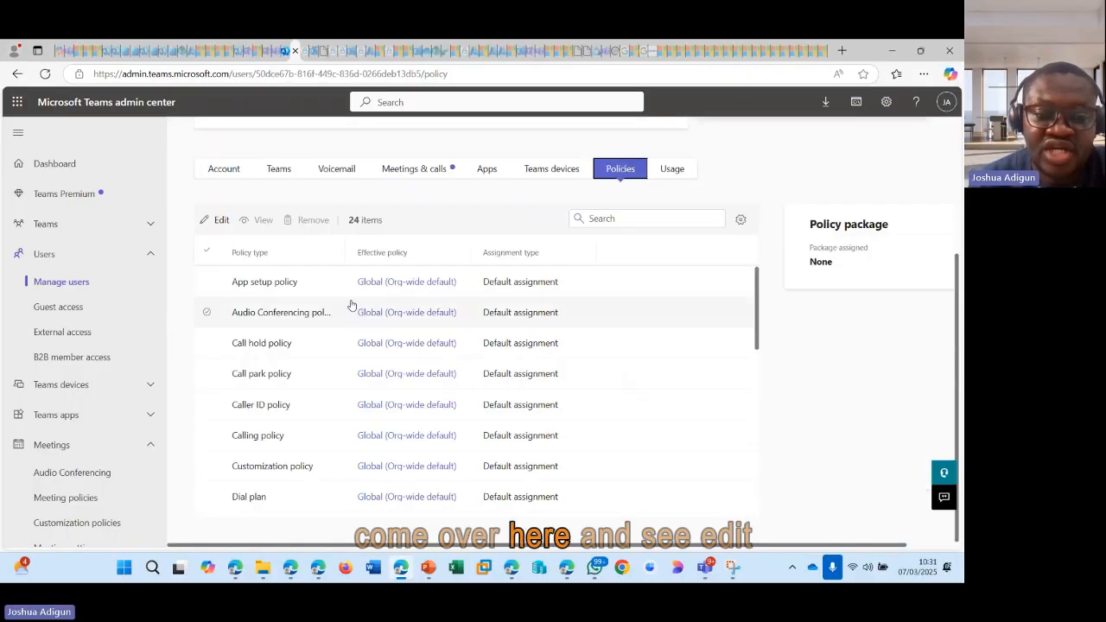
left_click(217, 222)
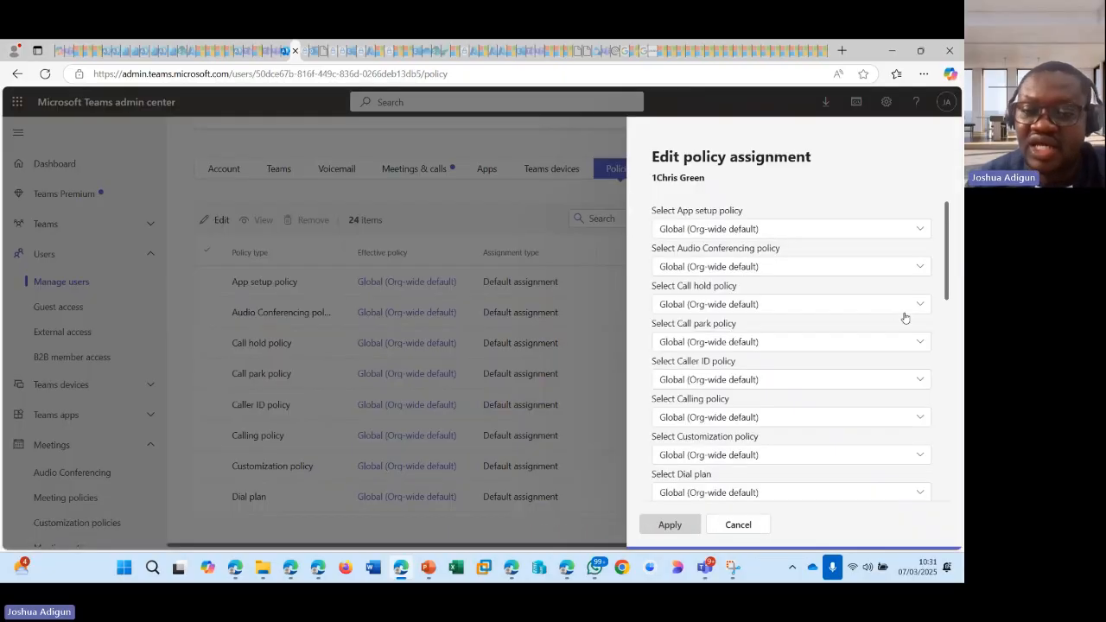
scroll(740, 286, "down", 3)
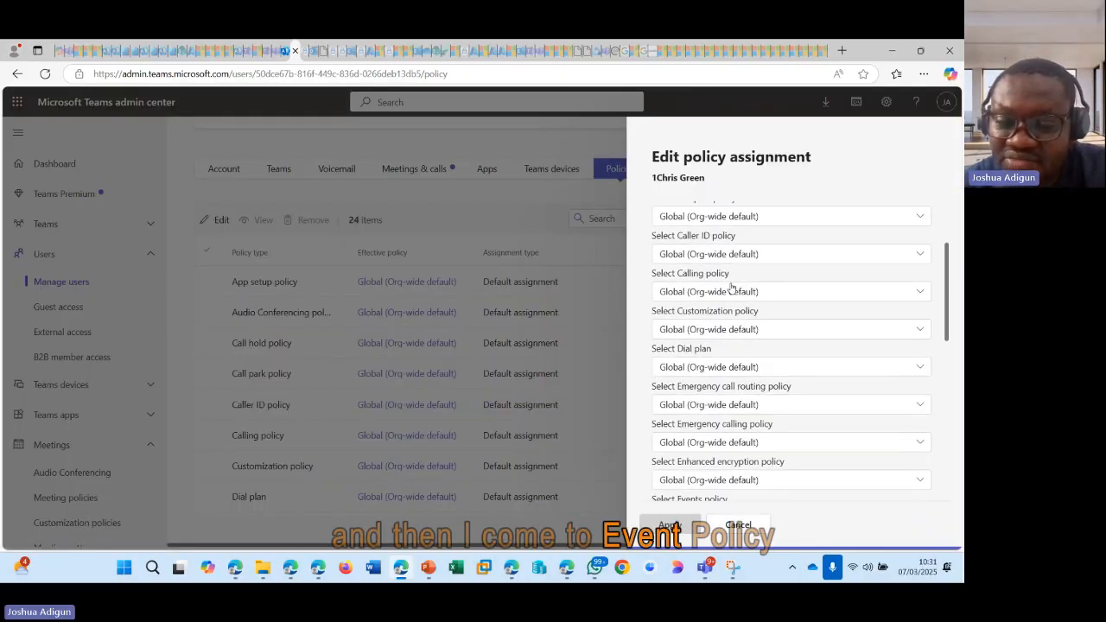
scroll(732, 288, "down", 1)
scroll(717, 328, "down", 1)
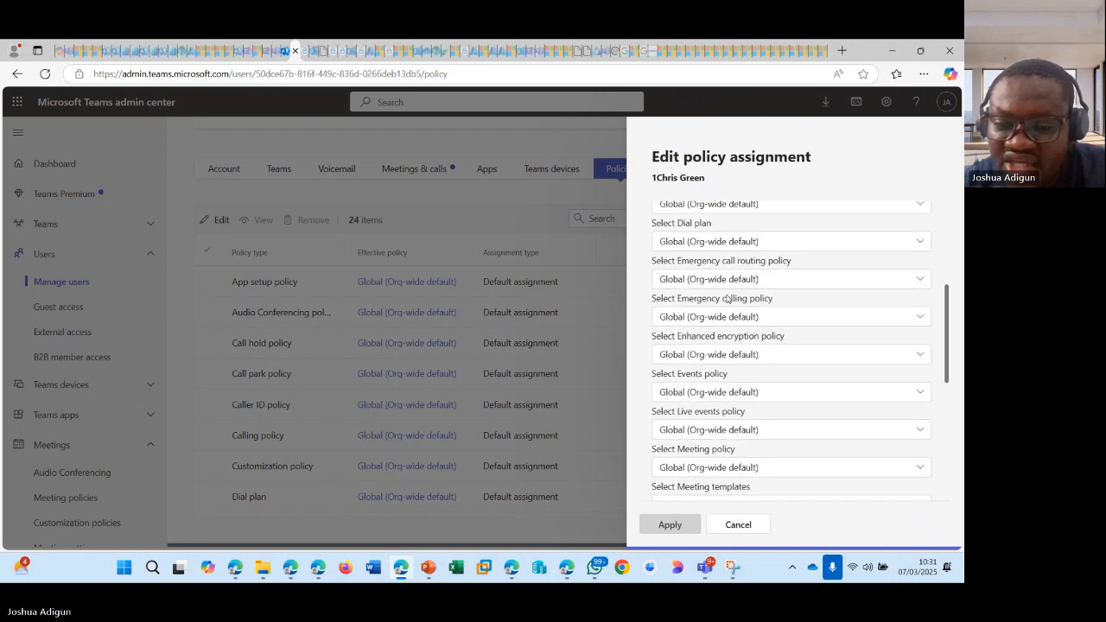
scroll(706, 364, "down", 1)
left_click(745, 329)
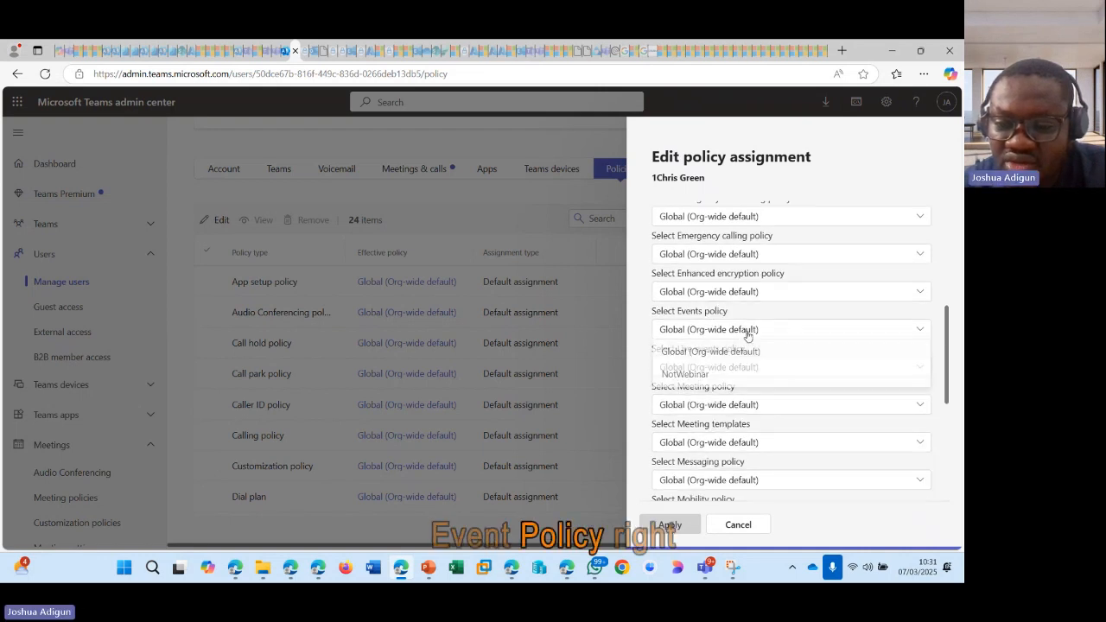
left_click(691, 380)
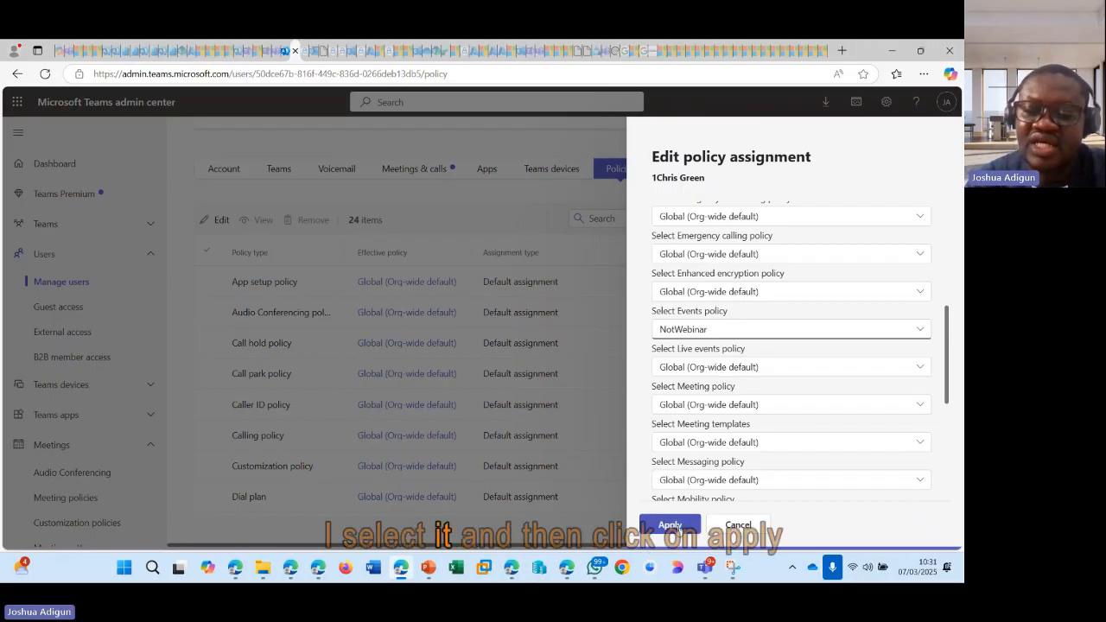
left_click(672, 525)
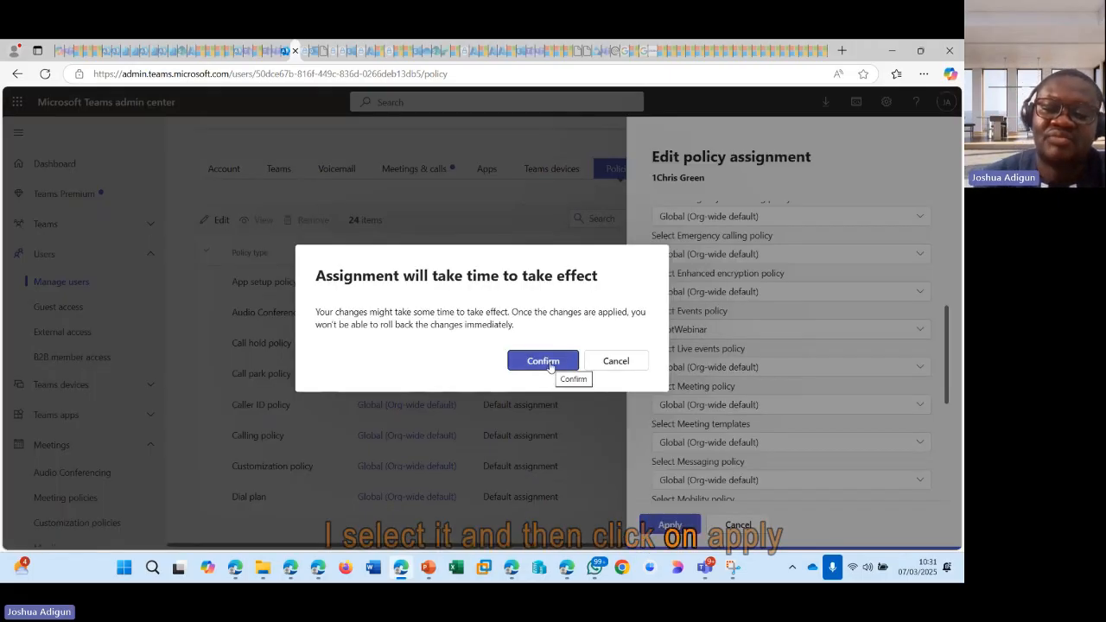
left_click(542, 361)
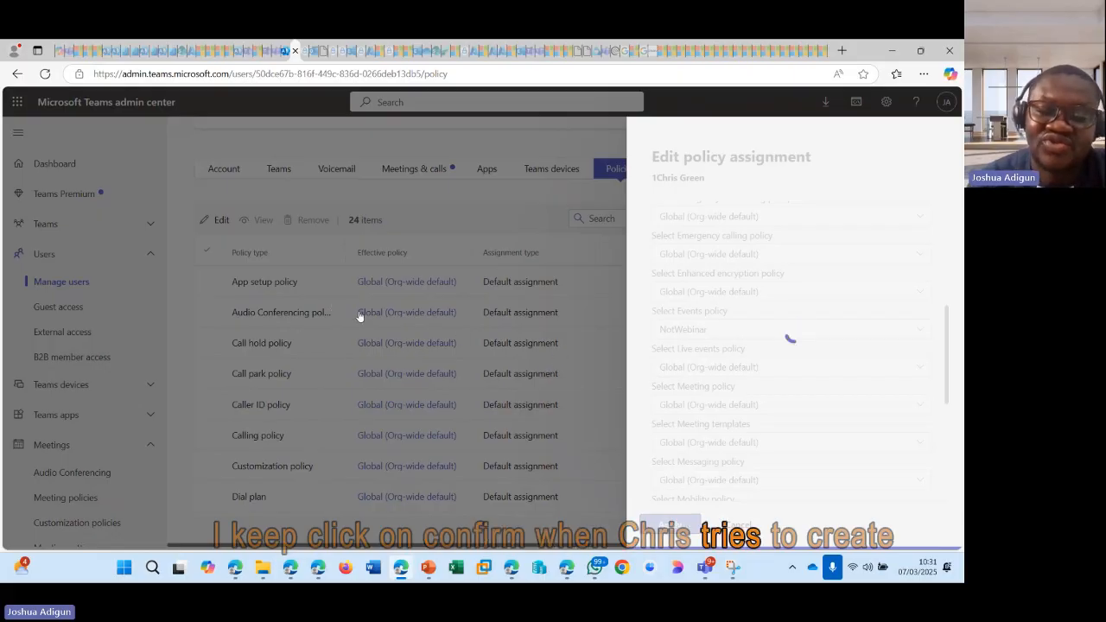
Step: Return to the Manage users list and select all users, leaving the second user in the list unselected
scroll(294, 379, "up", 3)
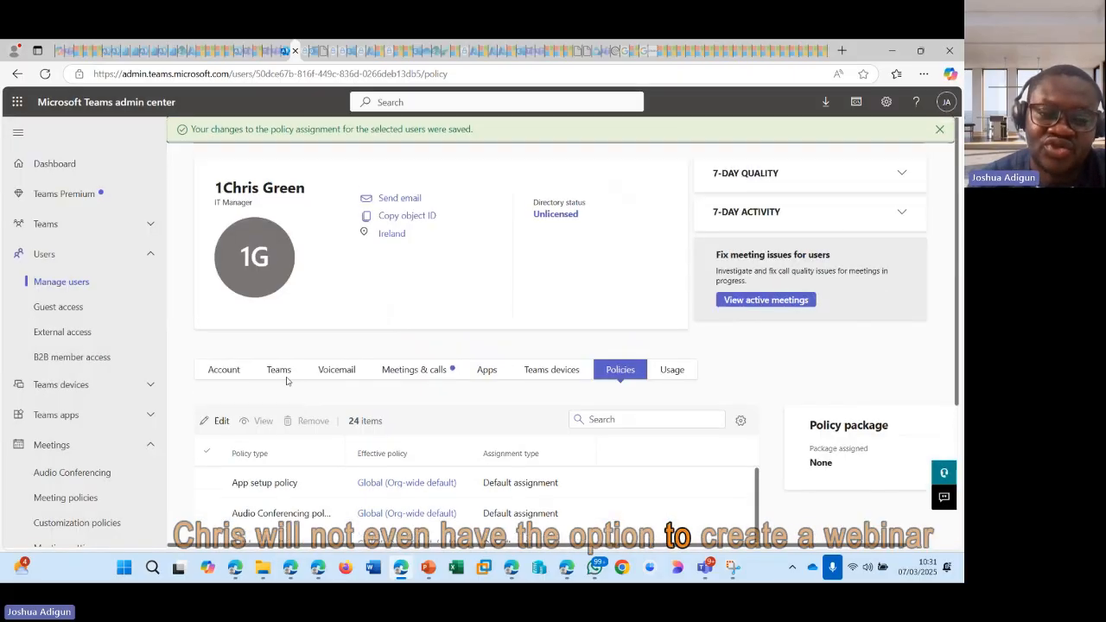
left_click(70, 285)
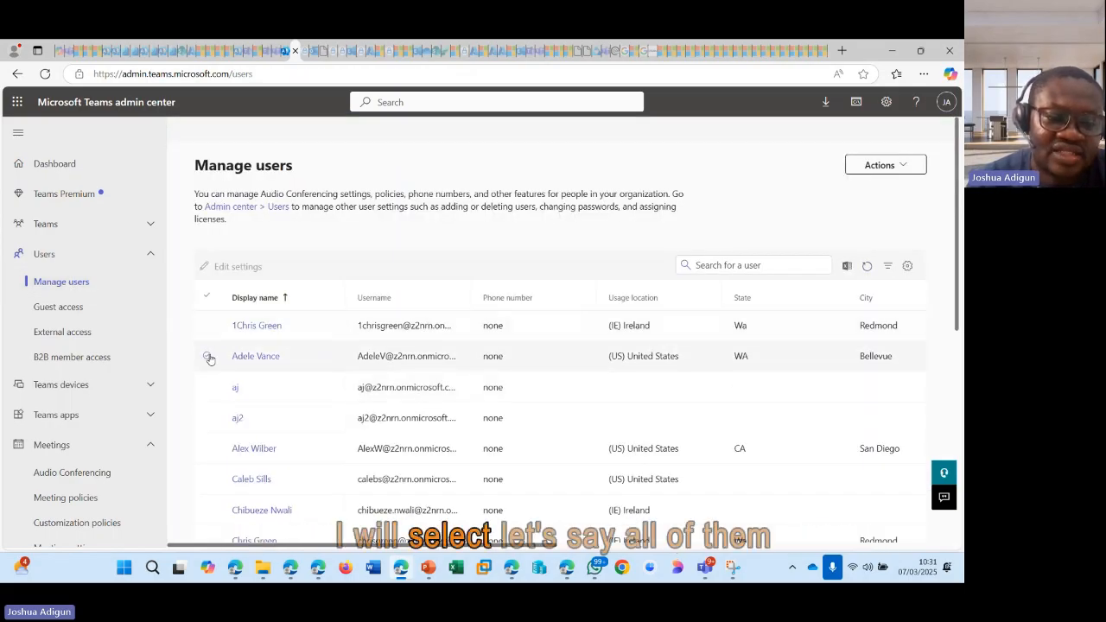
left_click(206, 356)
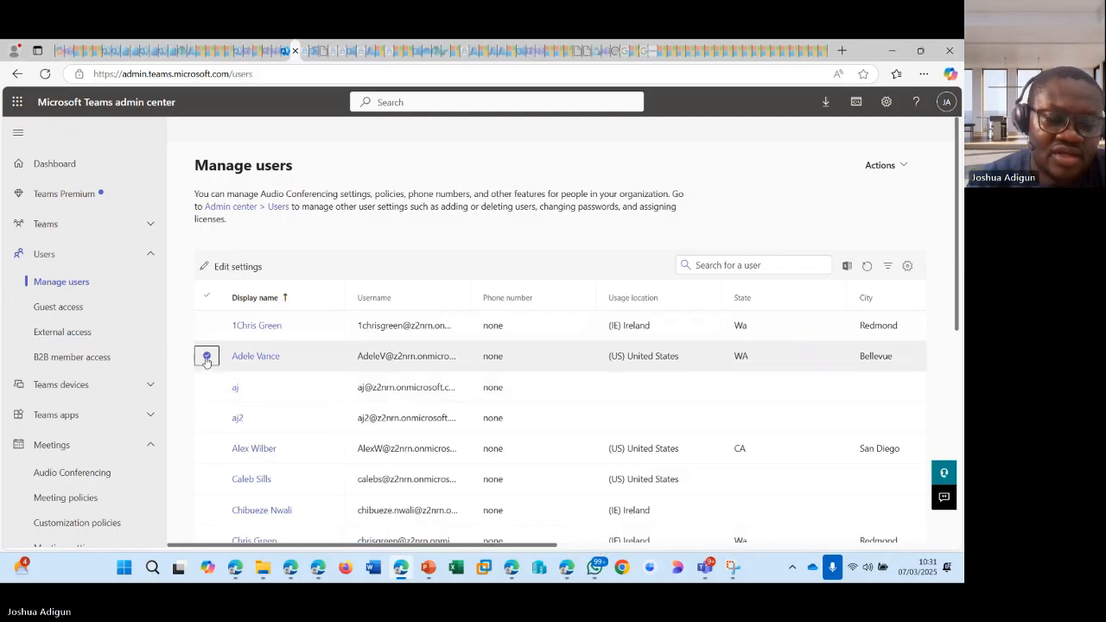
scroll(207, 354, "down", 1)
left_click(206, 324)
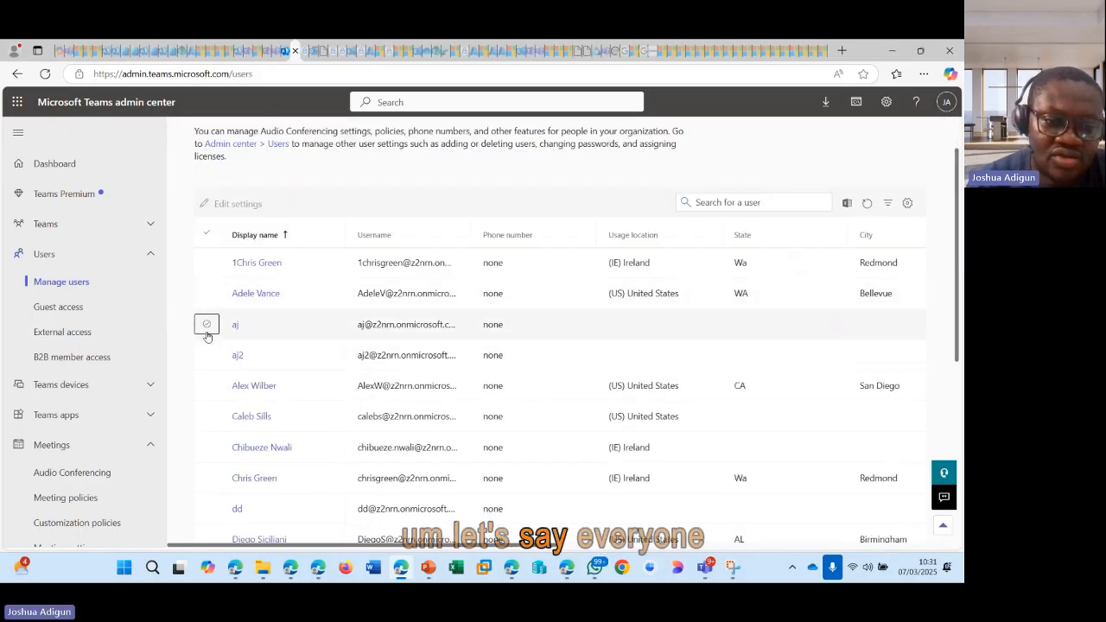
left_click(207, 354)
left_click(208, 236)
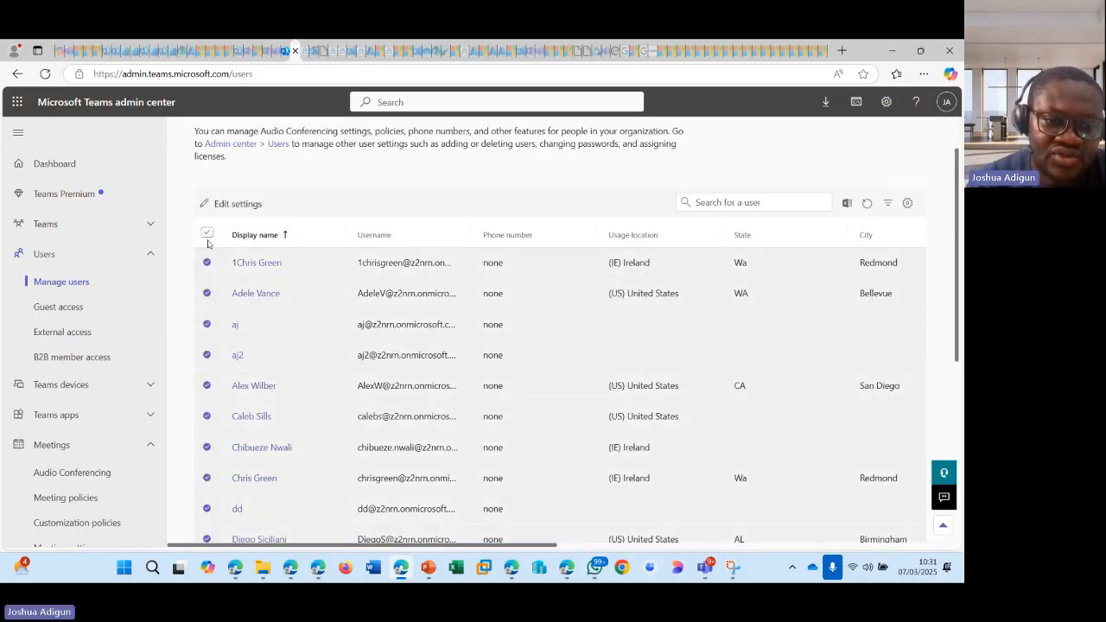
left_click(208, 294)
Step: Scroll through the user list to review which users are selected
scroll(306, 341, "down", 4)
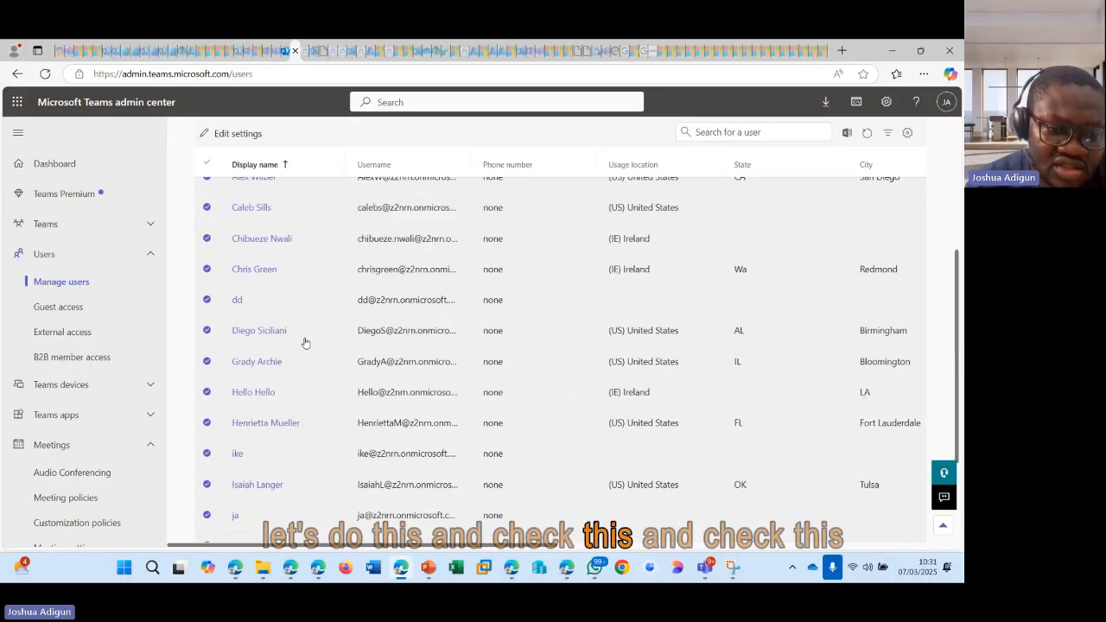
scroll(244, 405, "up", 5)
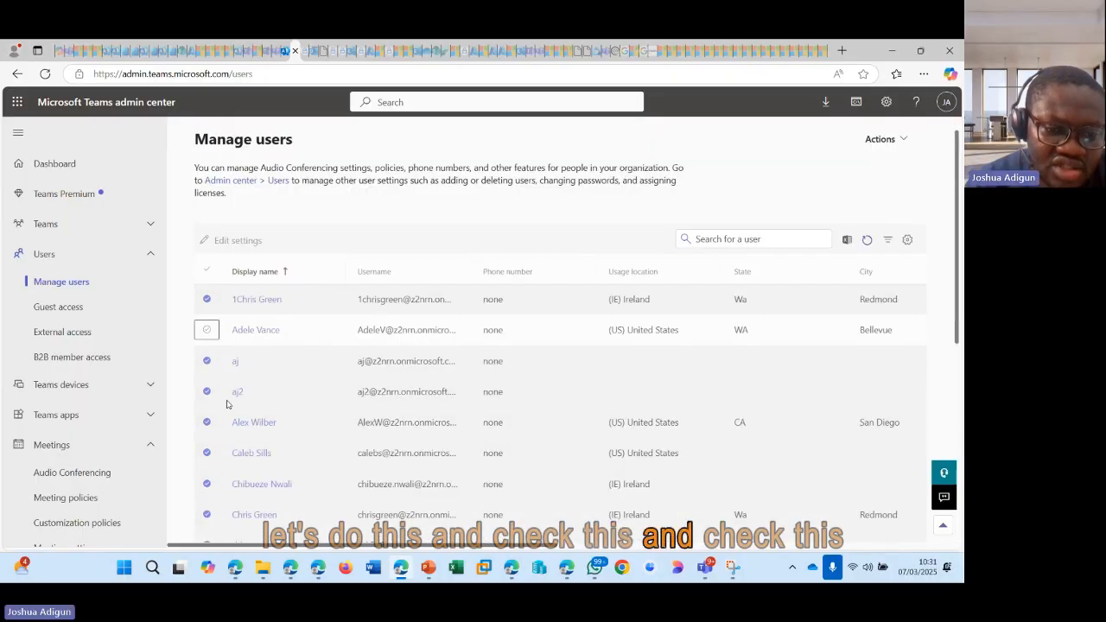
scroll(229, 405, "down", 4)
scroll(223, 405, "down", 3)
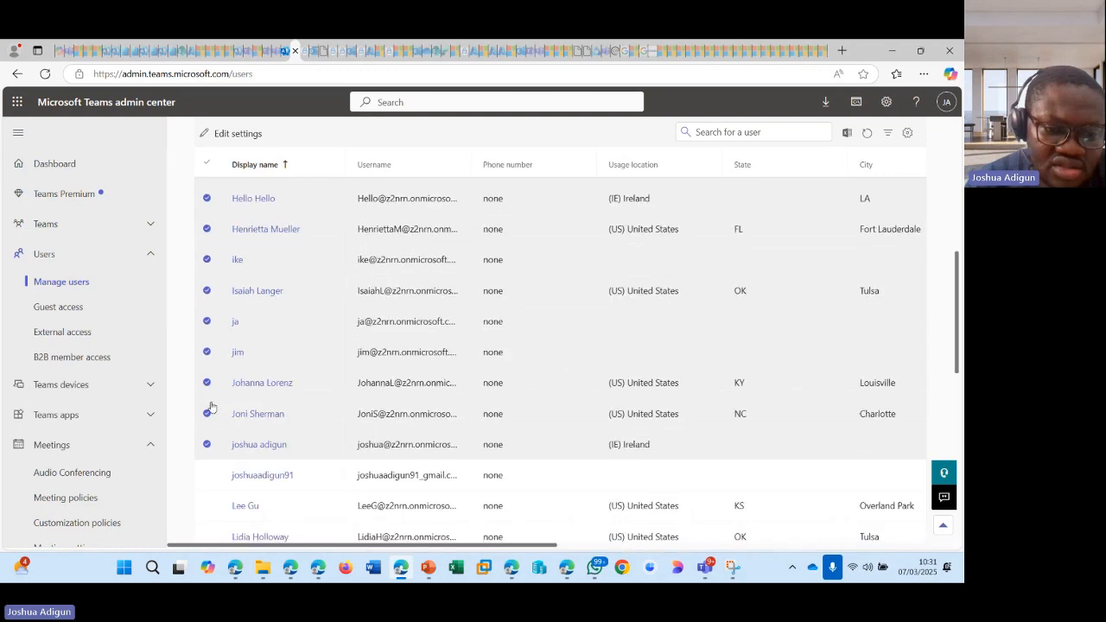
scroll(211, 403, "down", 1)
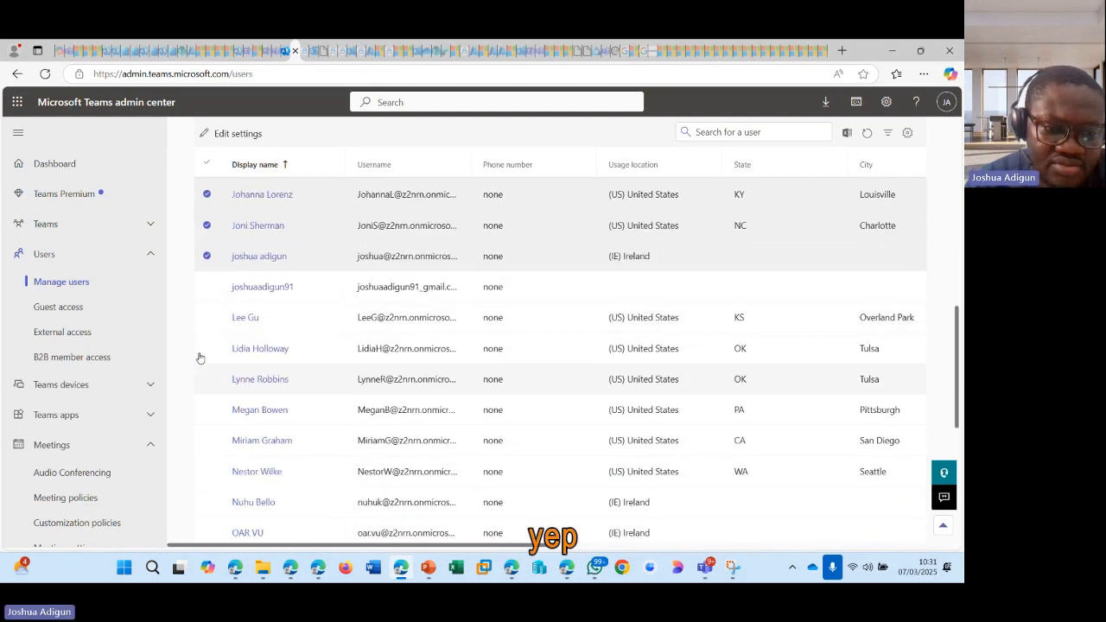
scroll(247, 321, "down", 3)
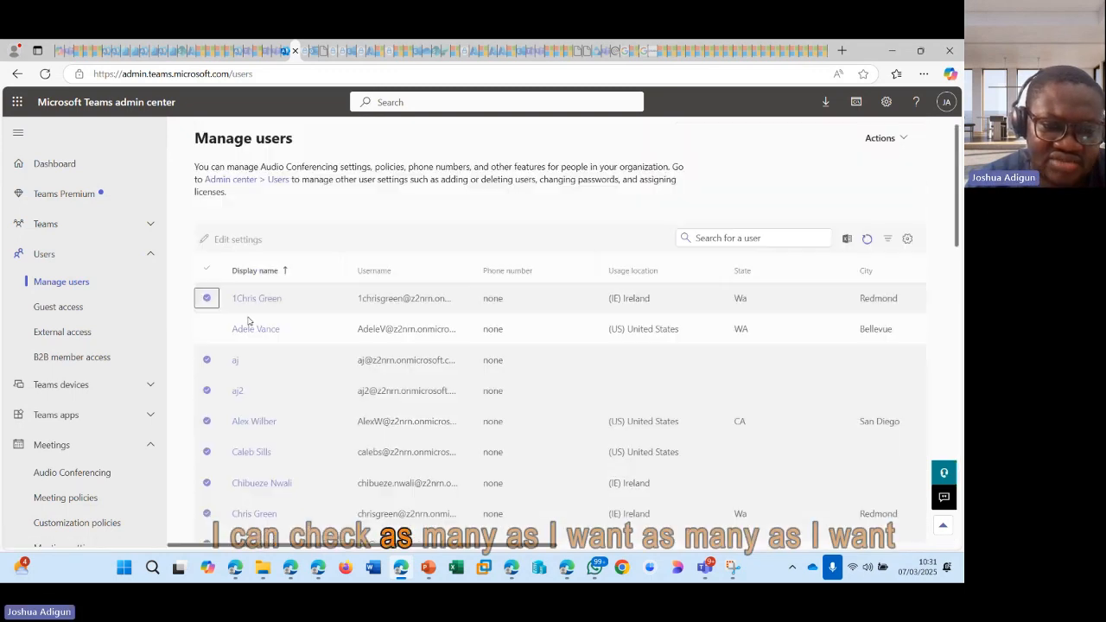
scroll(248, 321, "down", 8)
scroll(248, 322, "up", 10)
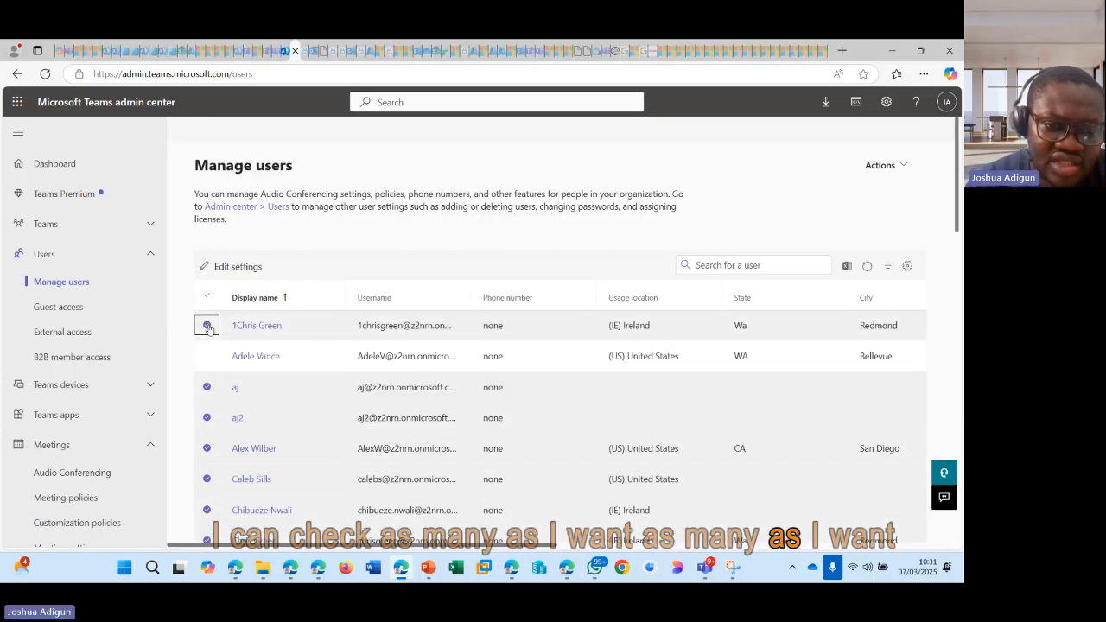
scroll(209, 325, "down", 10)
scroll(213, 316, "up", 3)
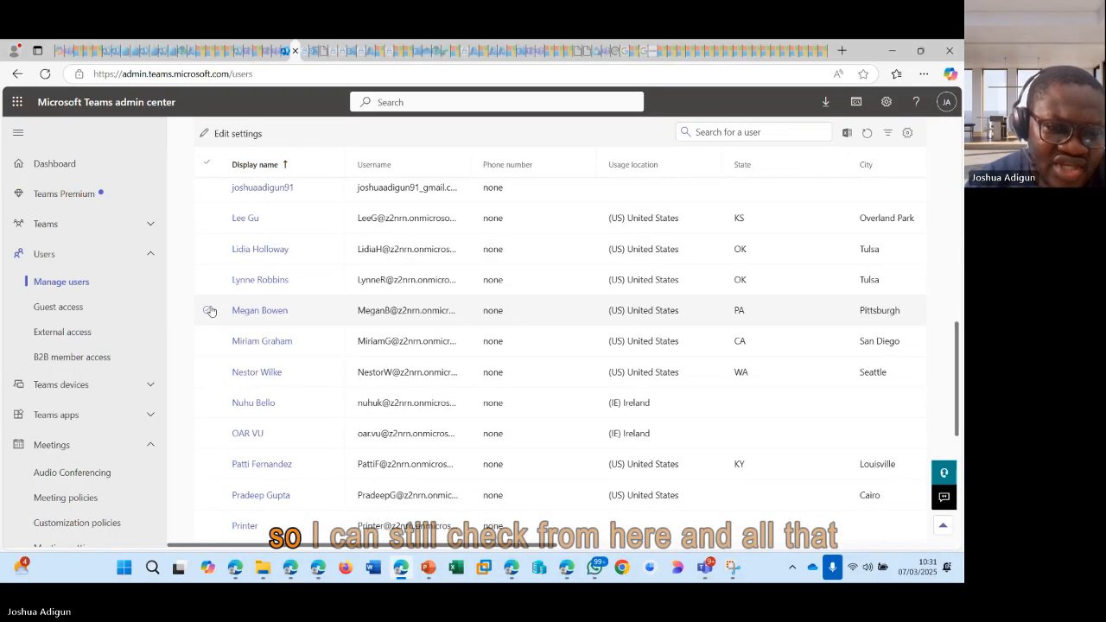
Step: Add two more users further down the list to the selection and deselect one previously selected user
left_click(207, 309)
left_click(206, 340)
scroll(210, 345, "up", 4)
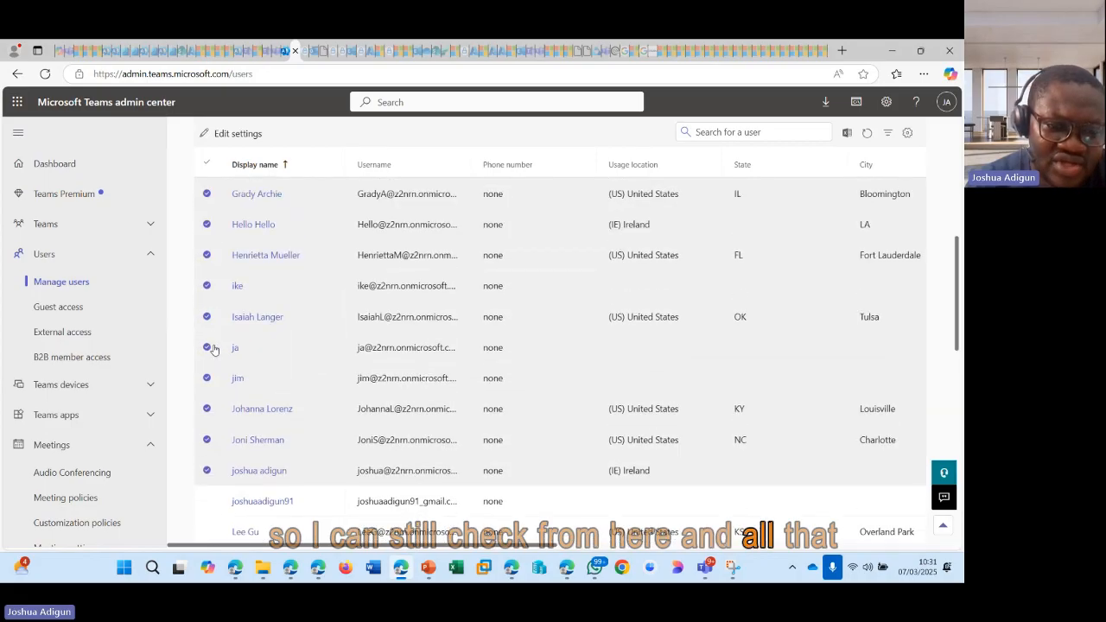
scroll(214, 355, "down", 2)
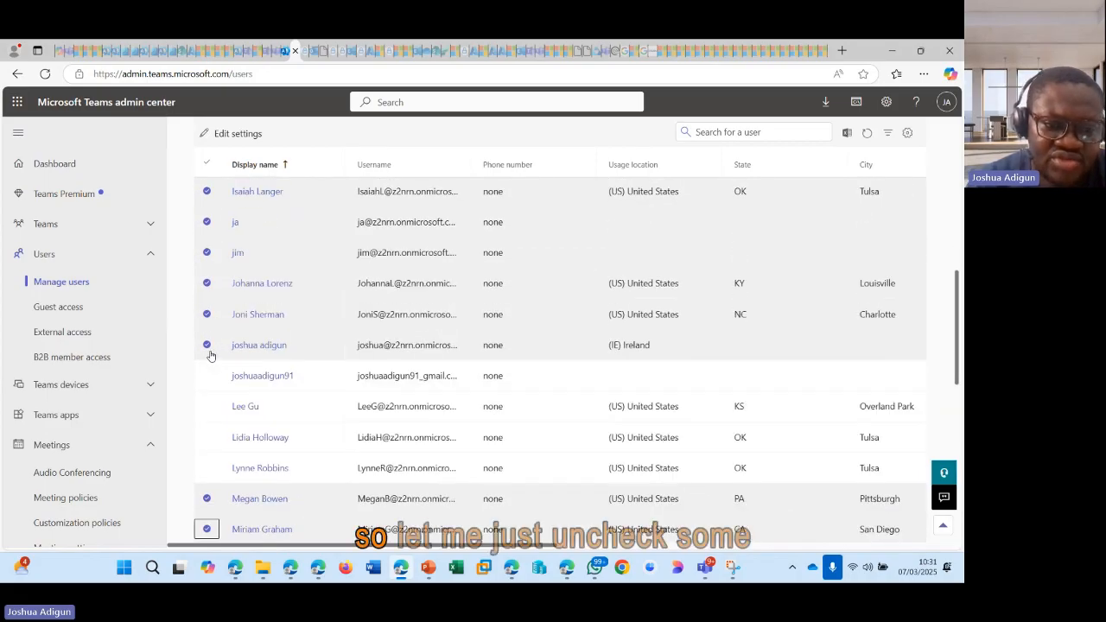
left_click(207, 345)
scroll(308, 393, "up", 8)
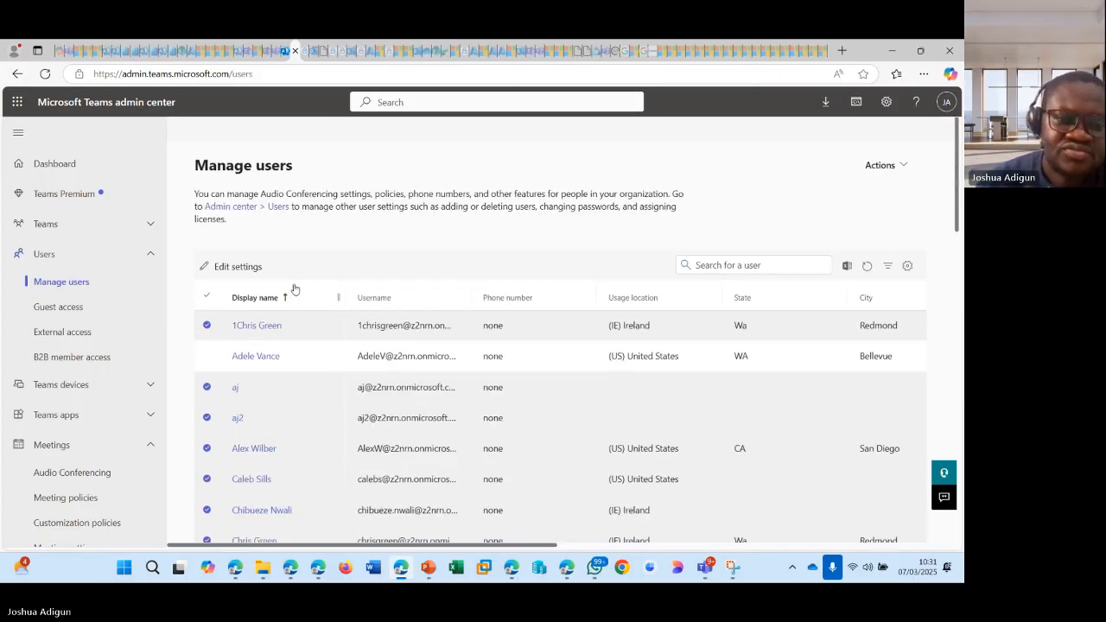
Step: Open Edit settings for the selected users, set the Events policy to NotWebinar, apply and confirm the assignment
left_click(240, 270)
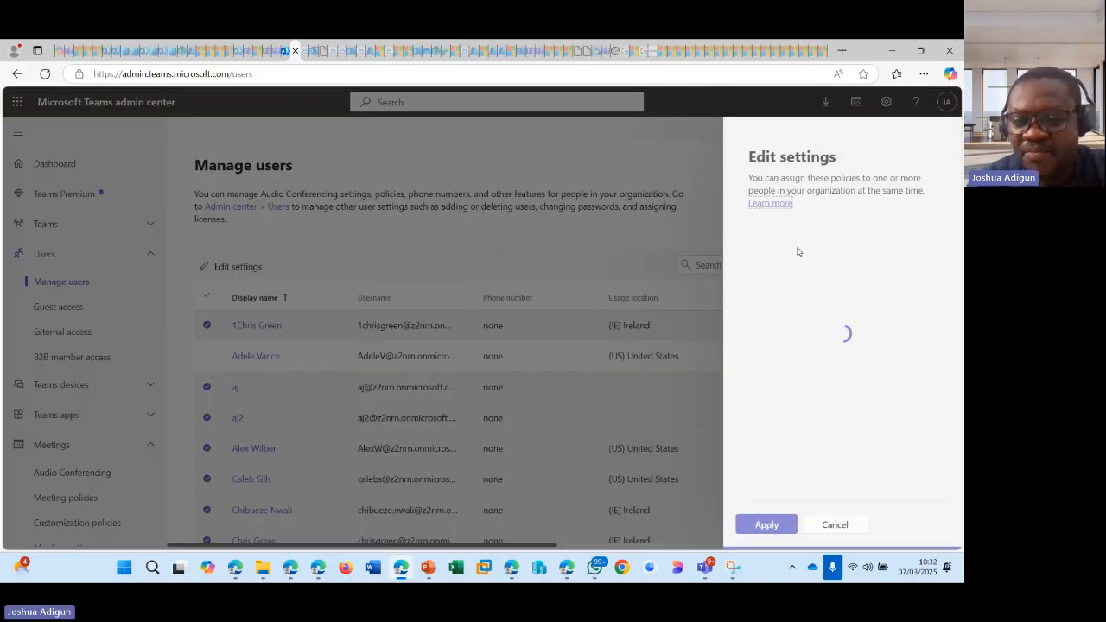
scroll(847, 289, "down", 10)
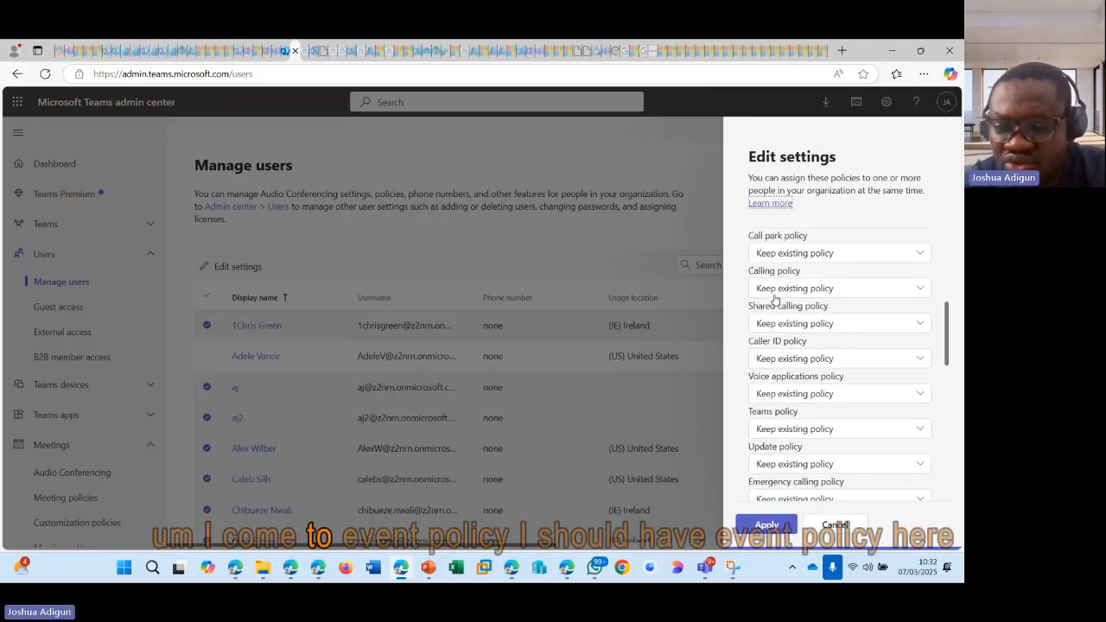
scroll(782, 305, "down", 5)
scroll(785, 307, "up", 4)
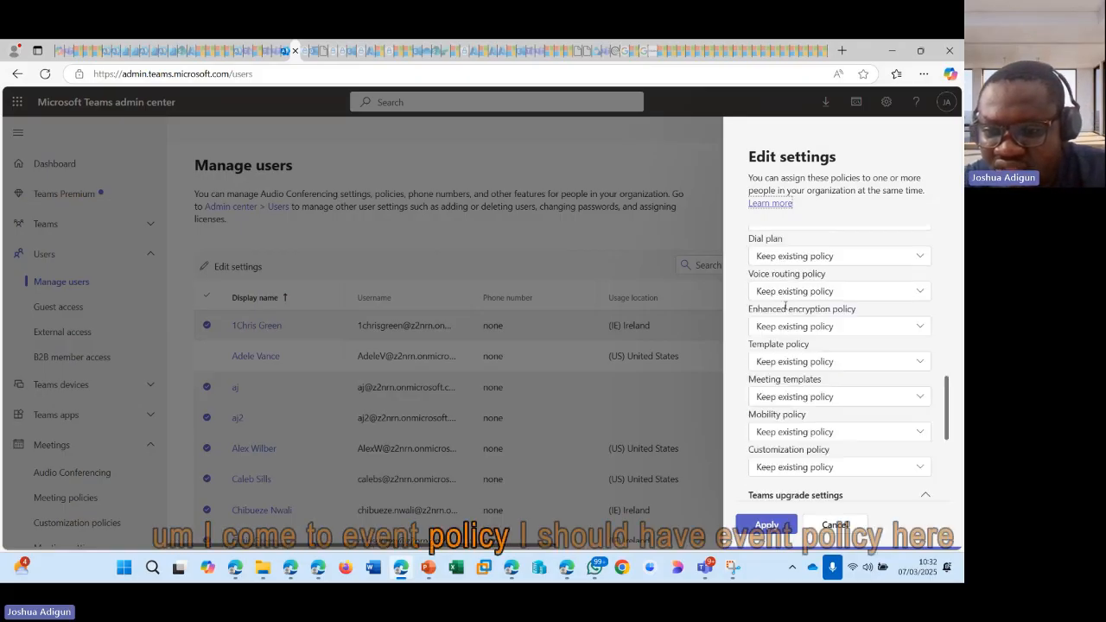
scroll(785, 310, "down", 3)
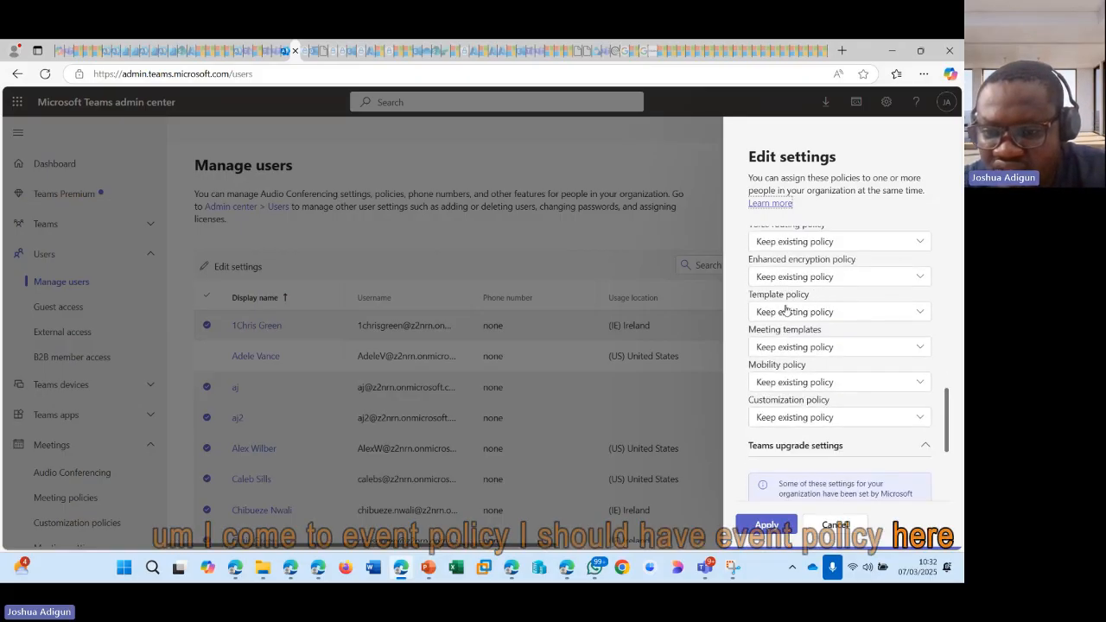
scroll(785, 309, "up", 4)
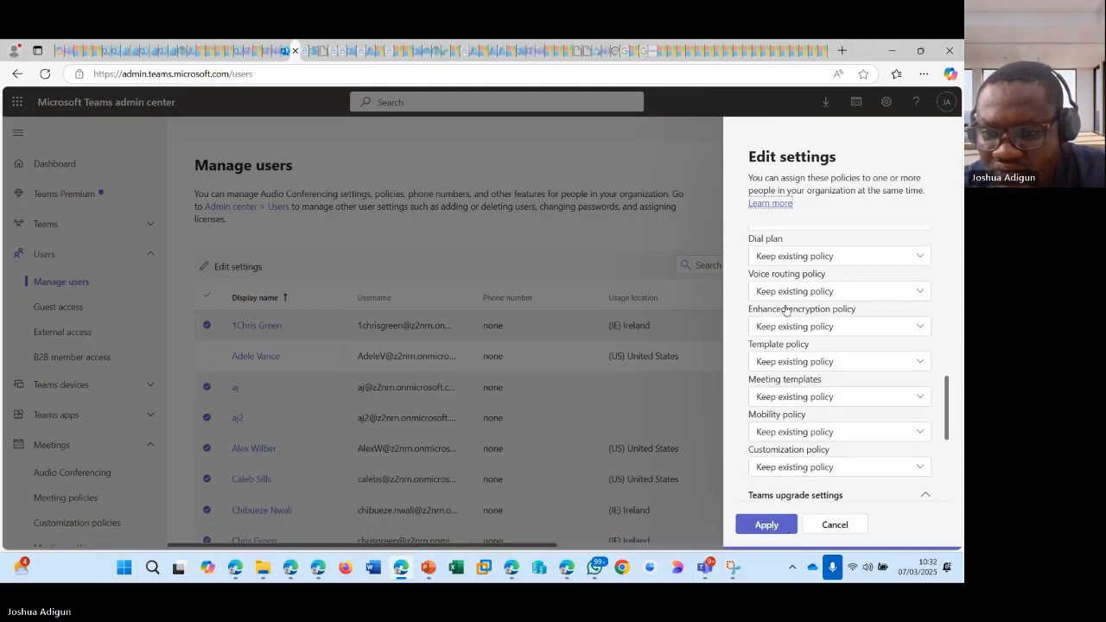
scroll(785, 309, "up", 3)
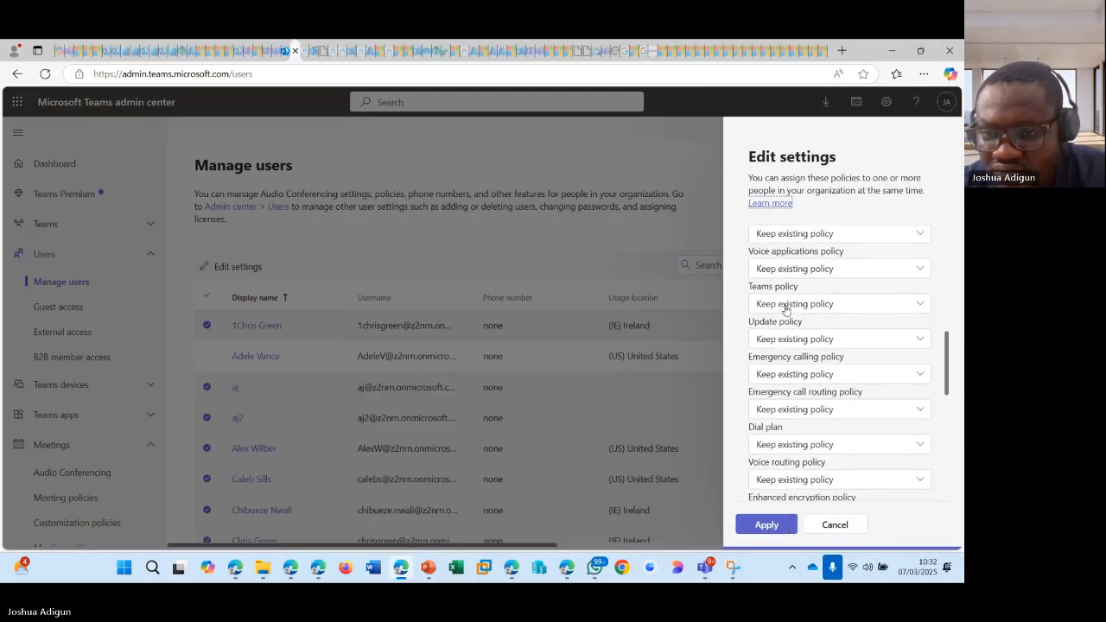
scroll(785, 310, "up", 5)
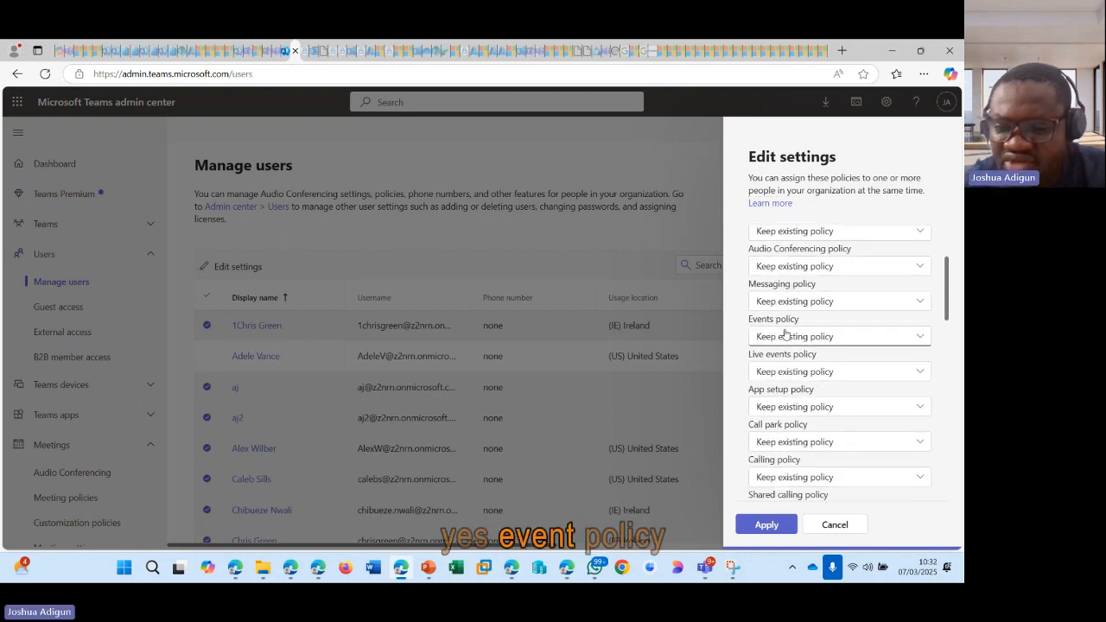
left_click(784, 336)
left_click(773, 381)
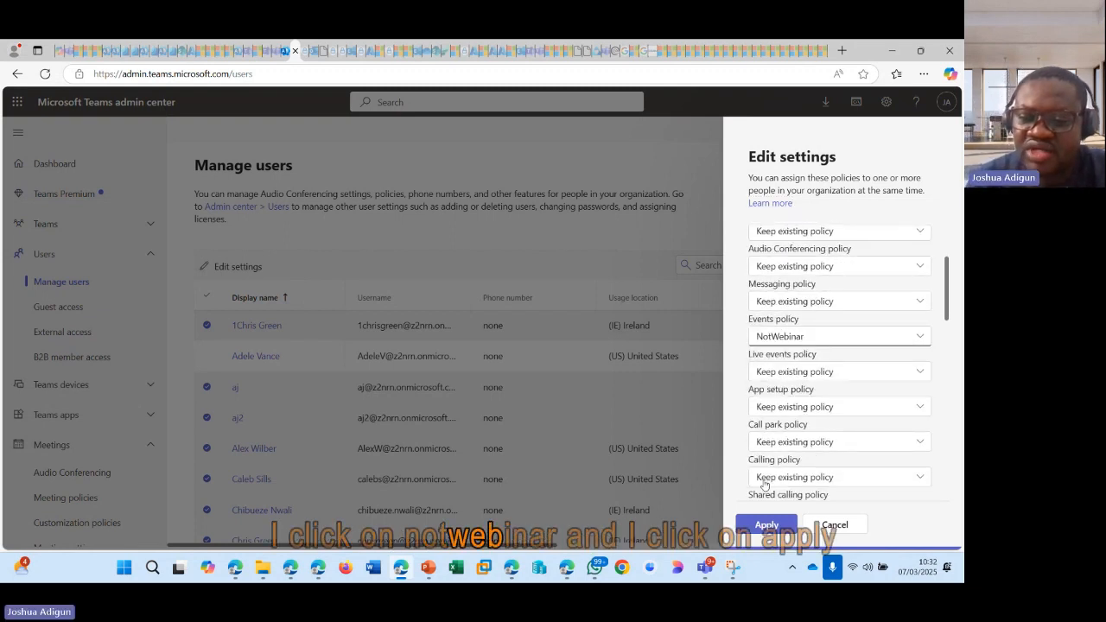
left_click(767, 524)
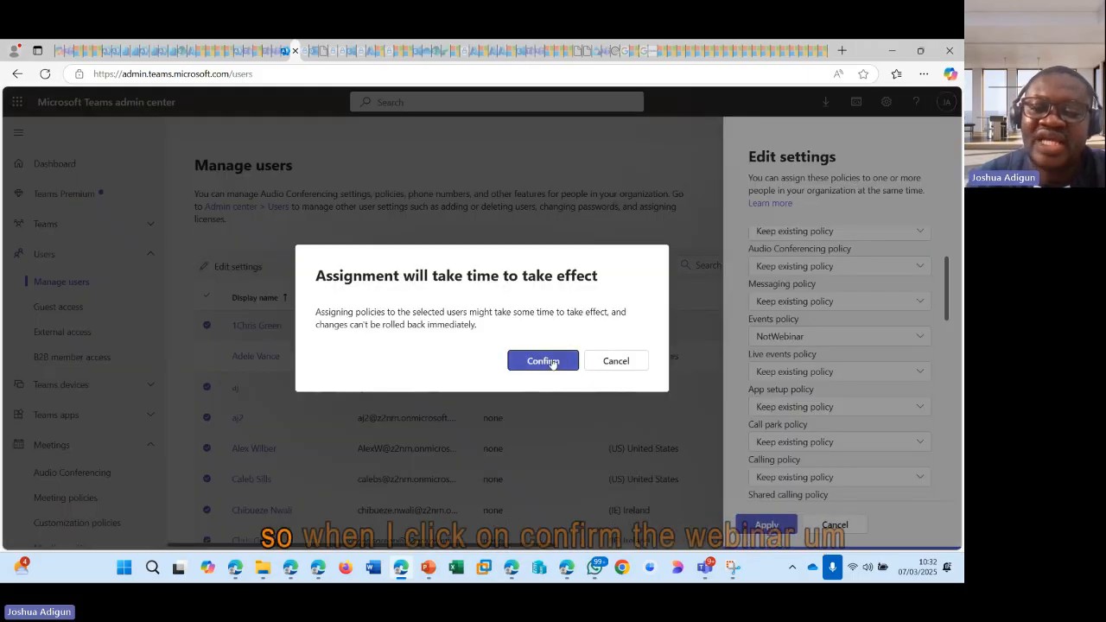
left_click(552, 362)
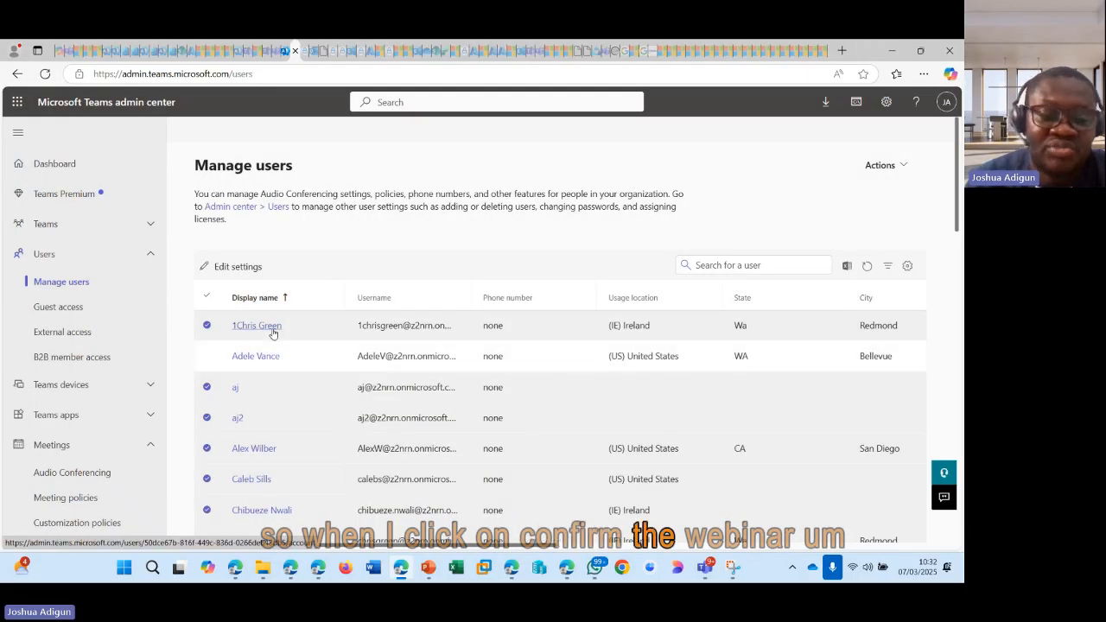
Step: Scroll through the user list to review the users that received the policy
scroll(241, 329, "down", 3)
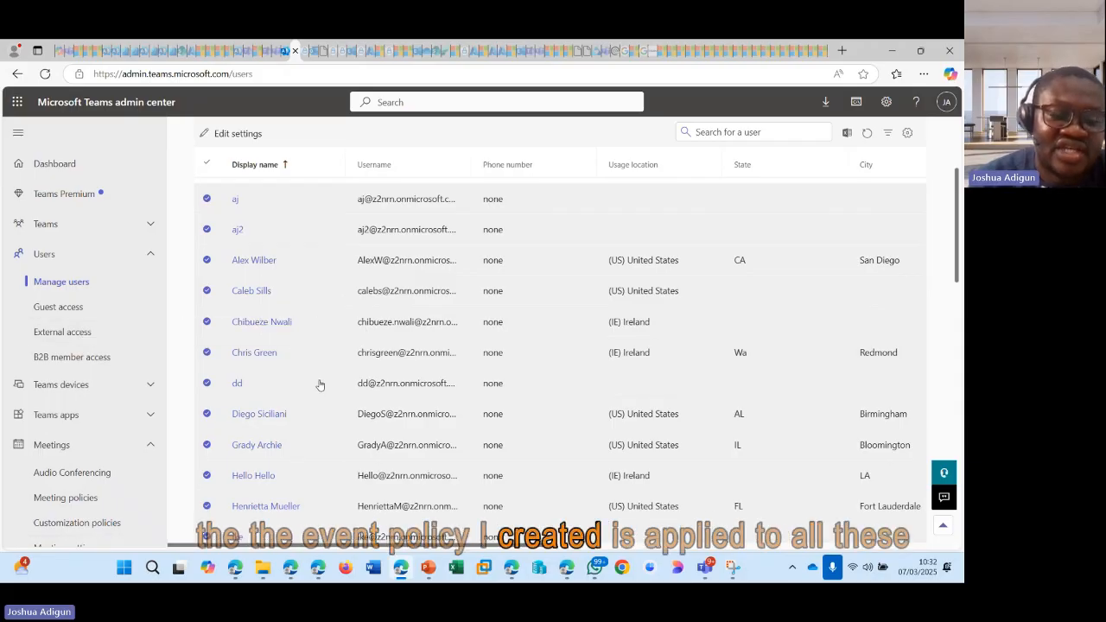
scroll(259, 322, "down", 1)
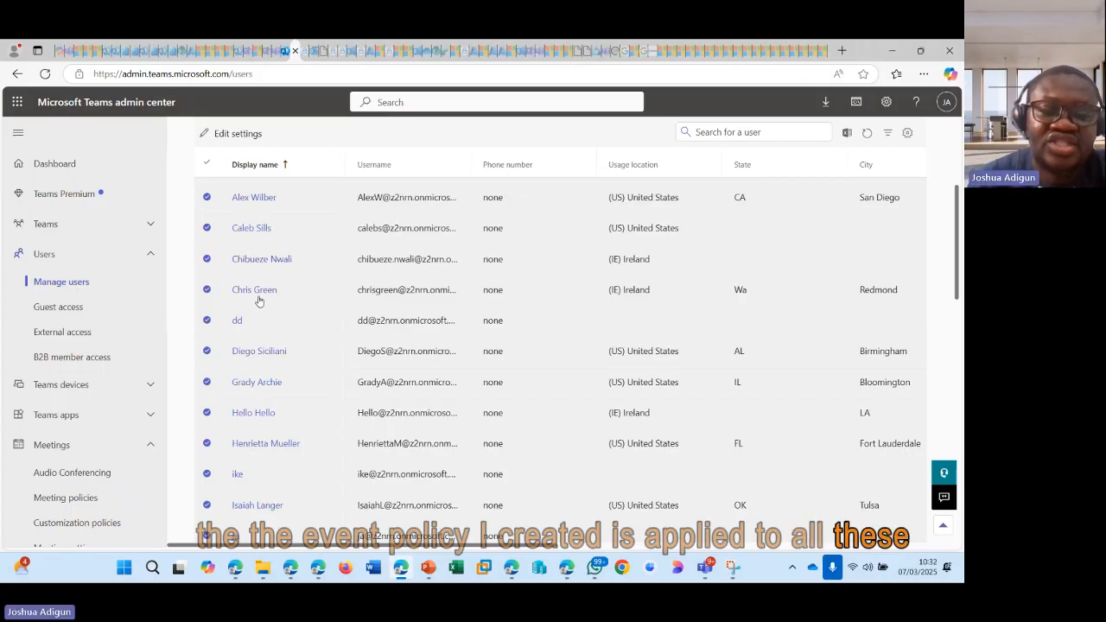
scroll(256, 303, "down", 4)
scroll(259, 313, "up", 10)
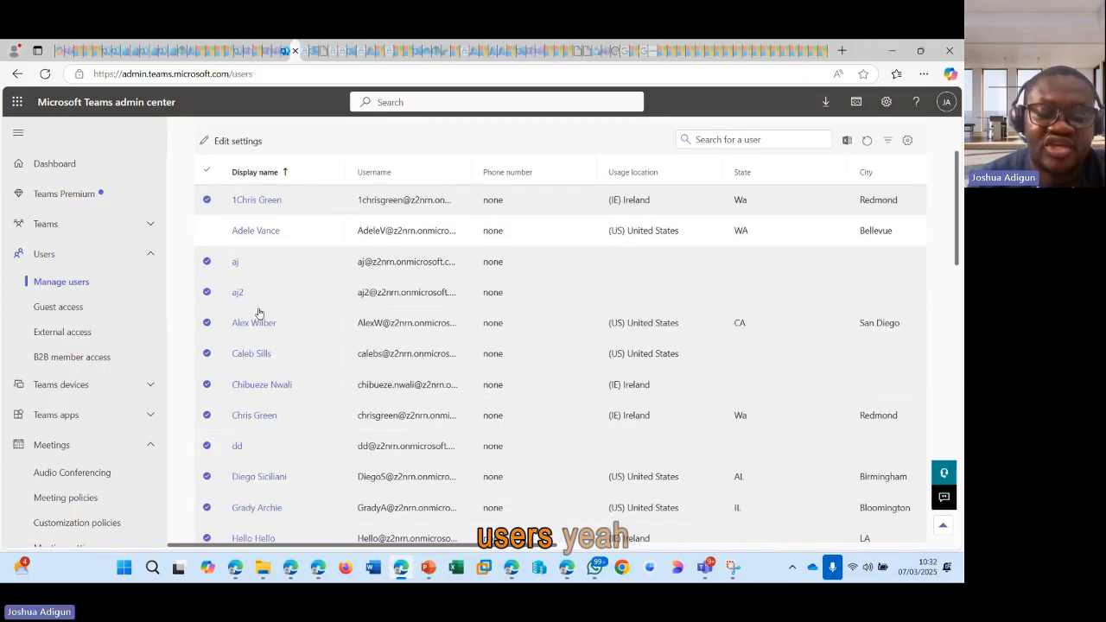
scroll(284, 400, "down", 3)
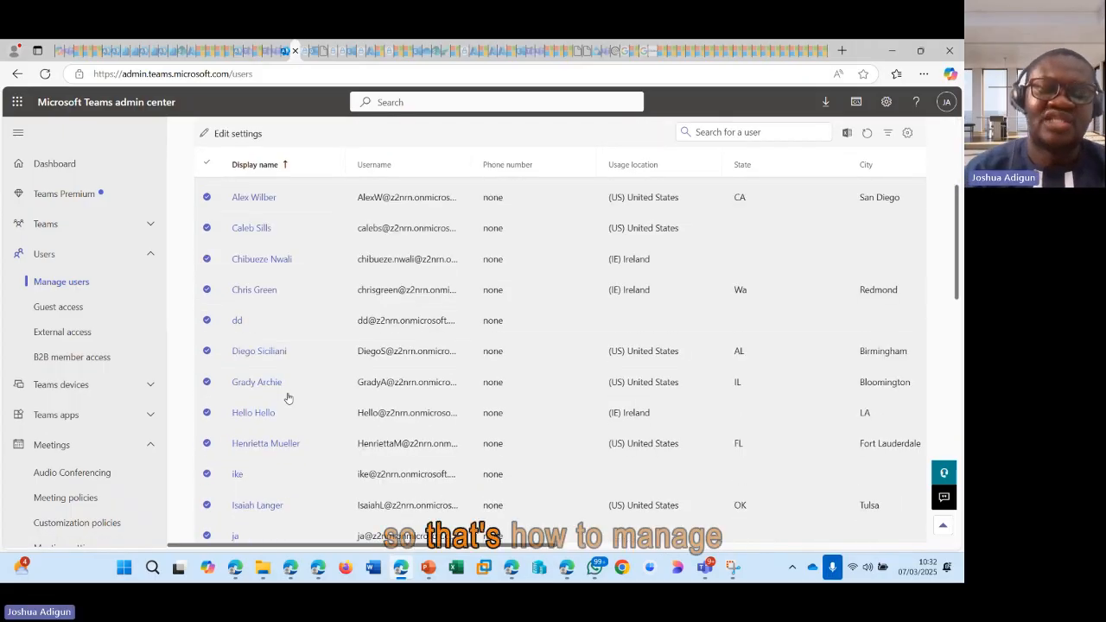